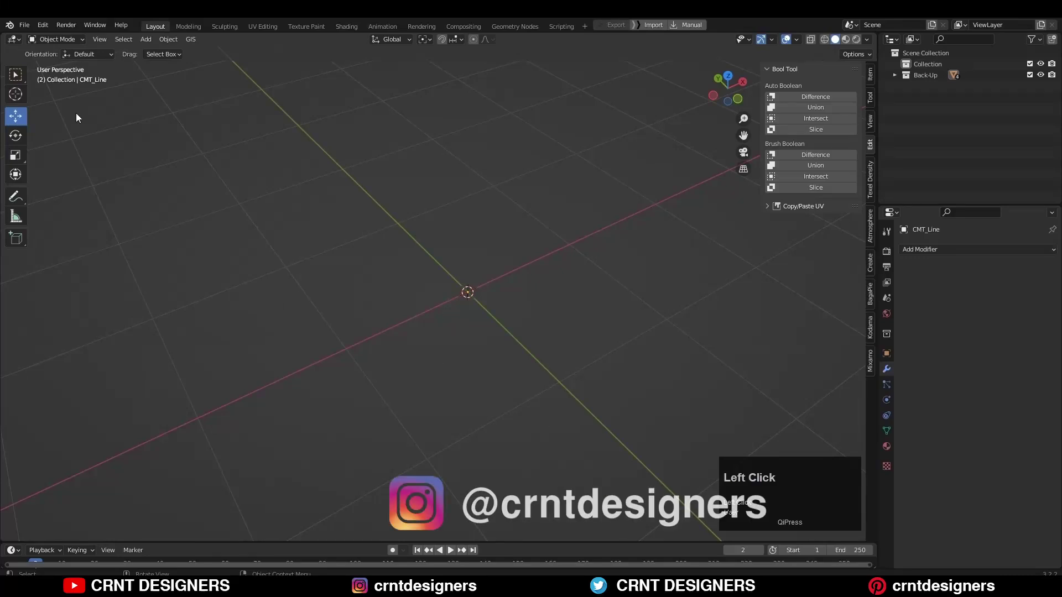
- Find the 'carver' add-on in Preferences and enable Object: Carver
left_click(43, 25)
left_click(62, 183)
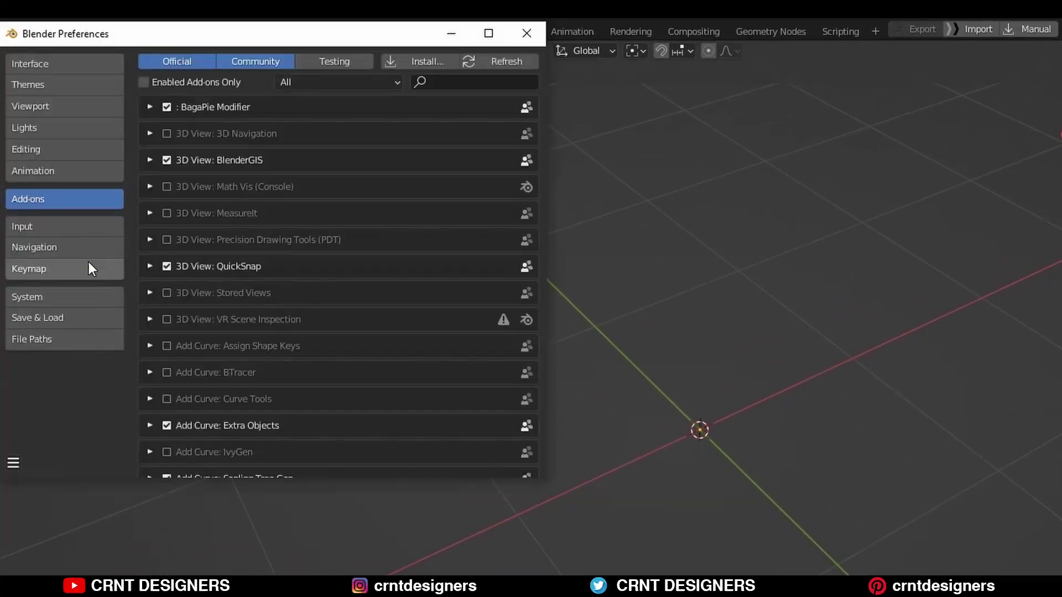
left_click(469, 82)
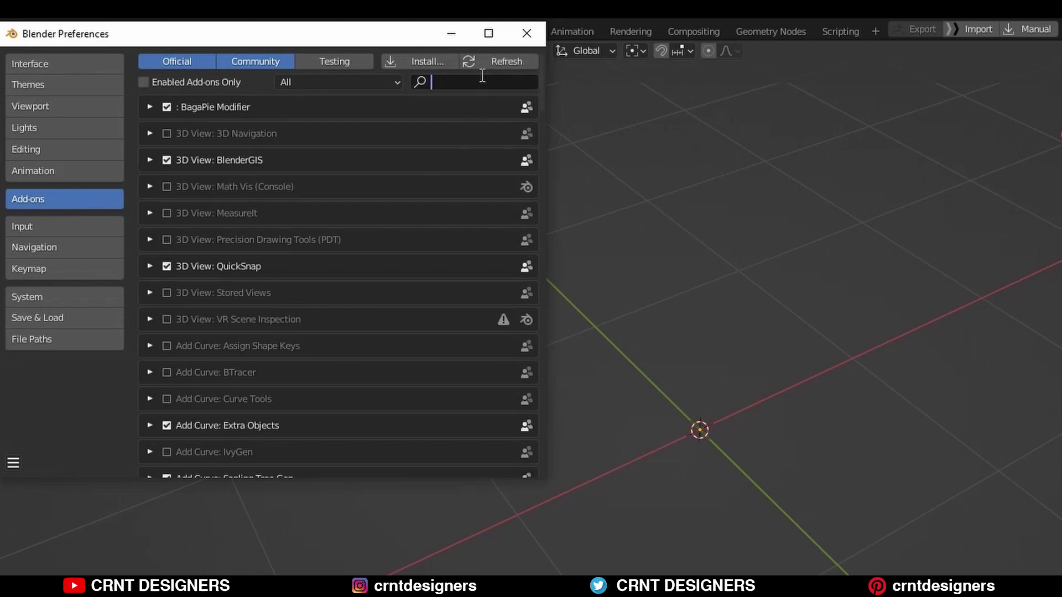
type("carver")
left_click(149, 107)
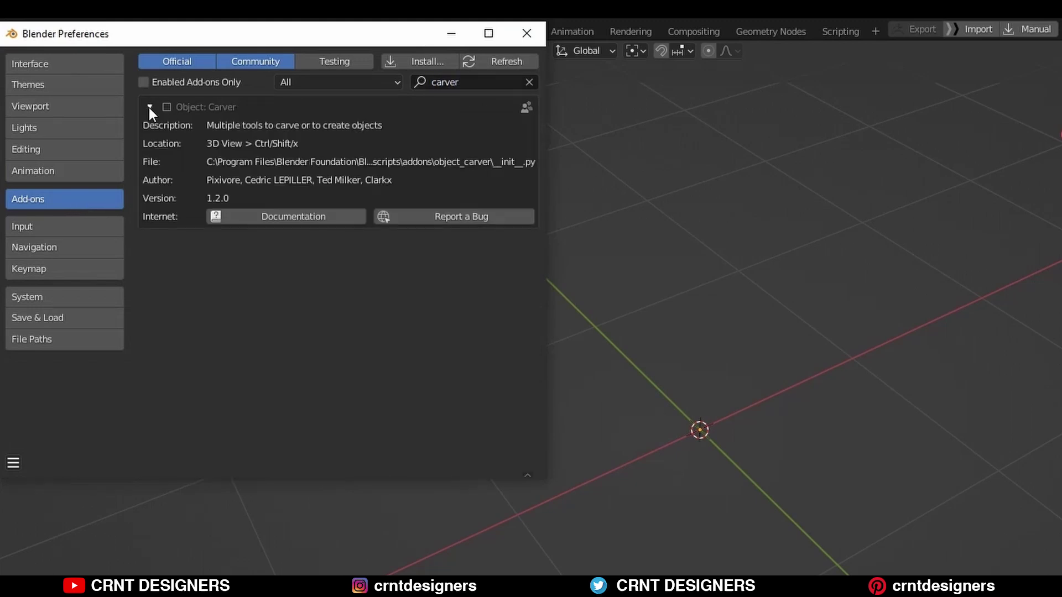
left_click(167, 108)
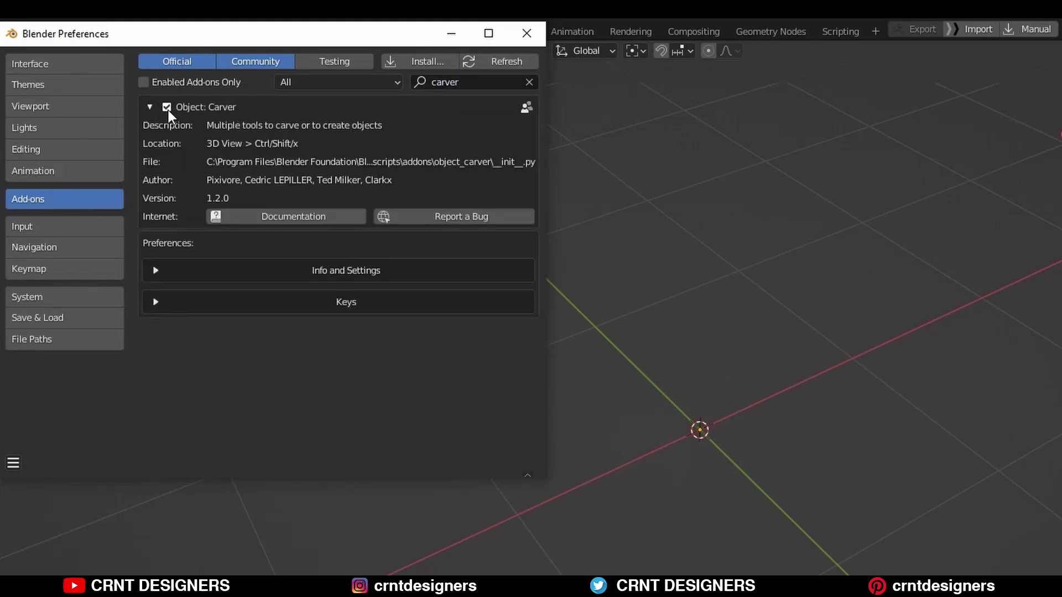
- Review the Carver add-on's Info and Settings and its key bindings, then collapse them
left_click(156, 270)
left_click(156, 270)
left_click(158, 303)
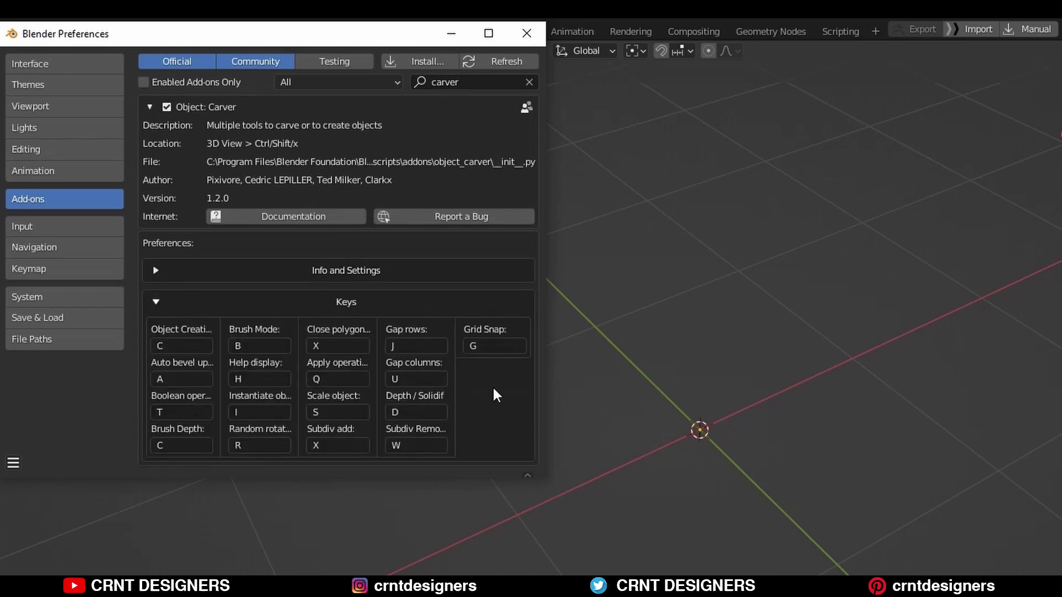
left_click(156, 302)
- Close Preferences and add a 2 m mesh cube at the world origin
left_click(525, 33)
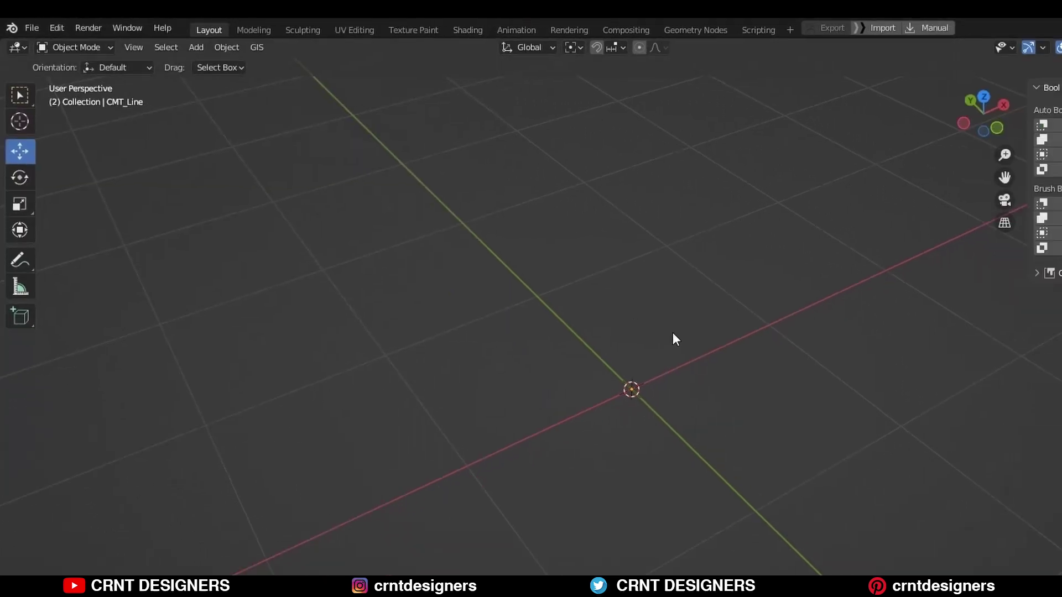
left_click(520, 254)
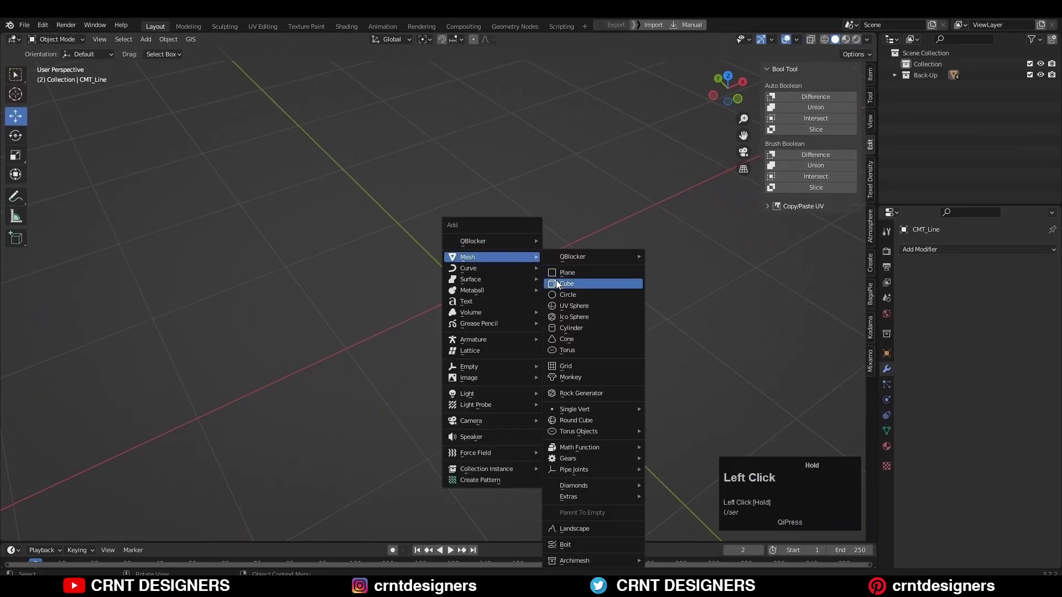
left_click(555, 281)
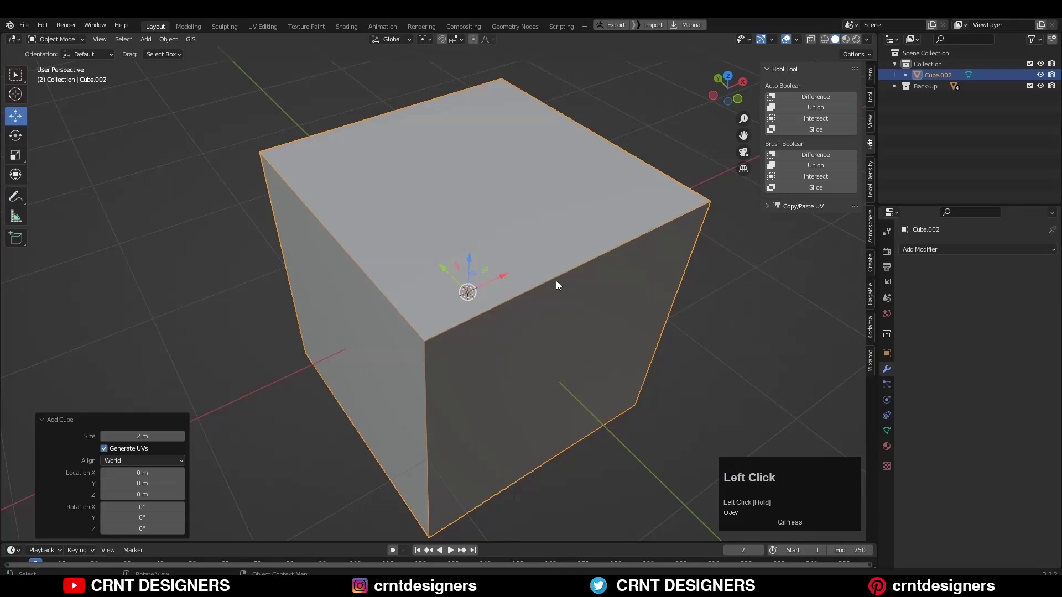
- Switch to the Front view and pan to frame the cube
scroll(554, 280, "down", 3)
key("grave")
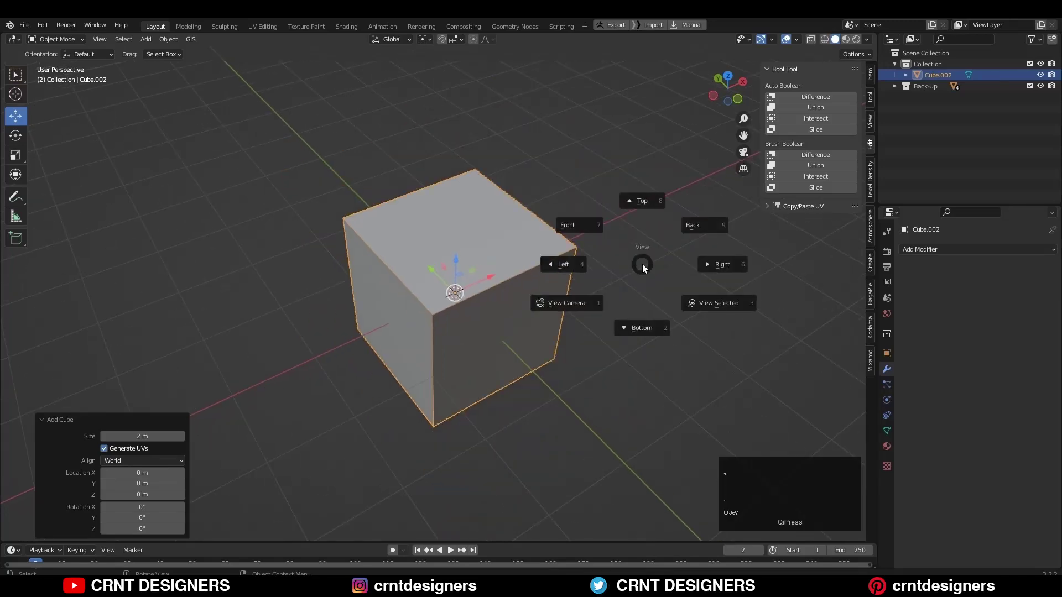
left_click(560, 208)
middle_click_drag(609, 305, 585, 234, "shift")
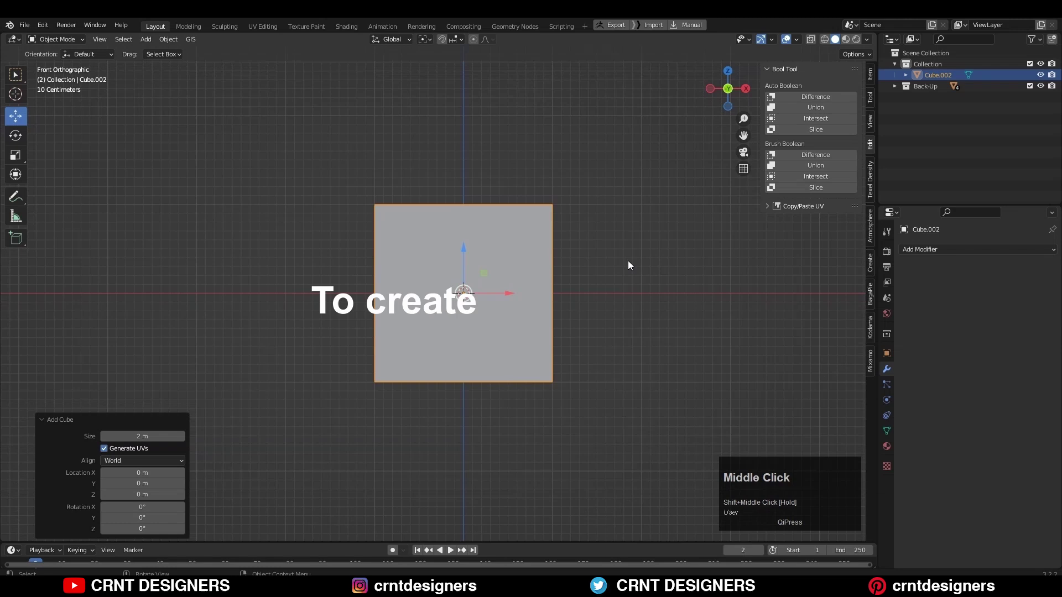
- Dismiss the Add Cube panel and launch Carver on the cube with Ctrl+Shift+X
left_click(557, 316)
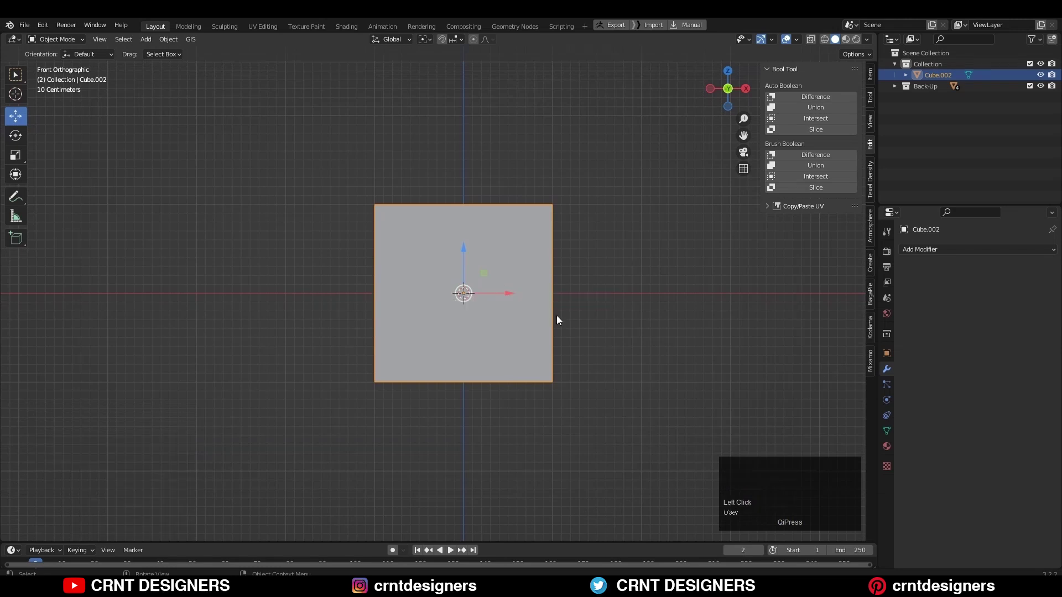
key("ctrl+shift+x")
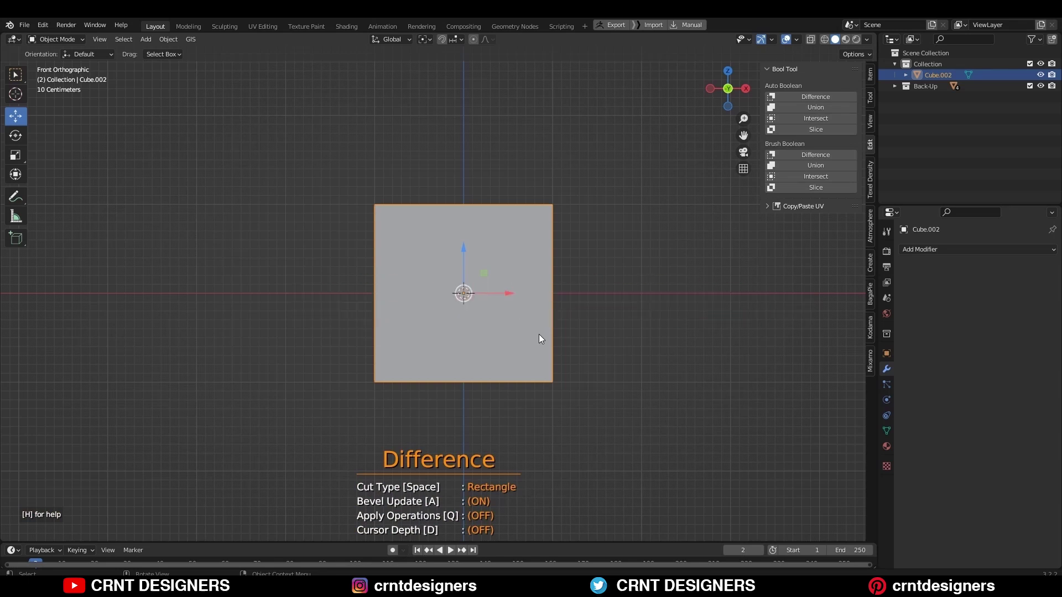
key("shift")
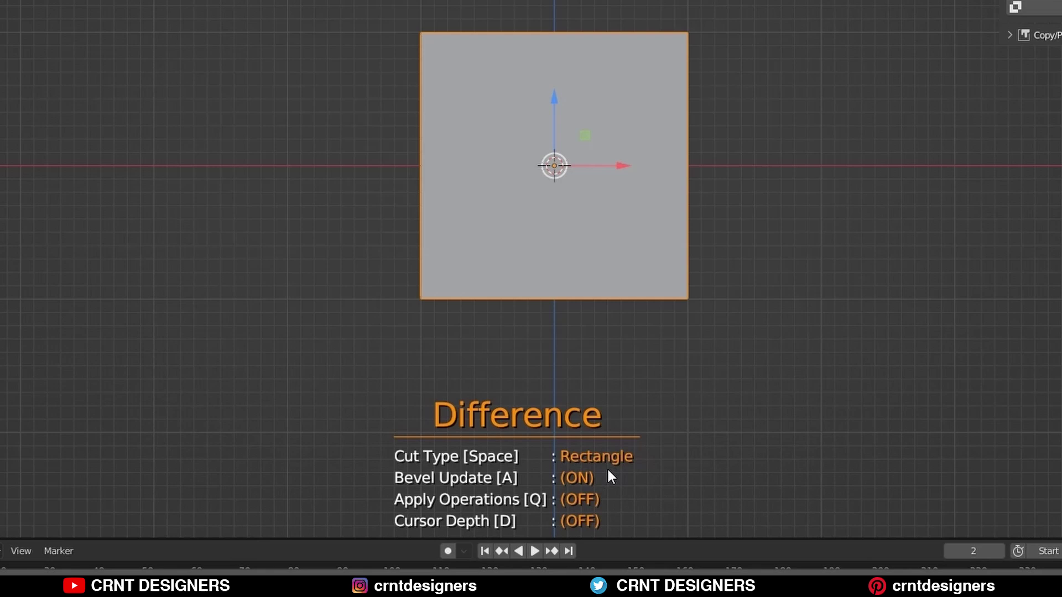
- Cycle Carver's cut type through Line, Circle and Rectangle
key("space")
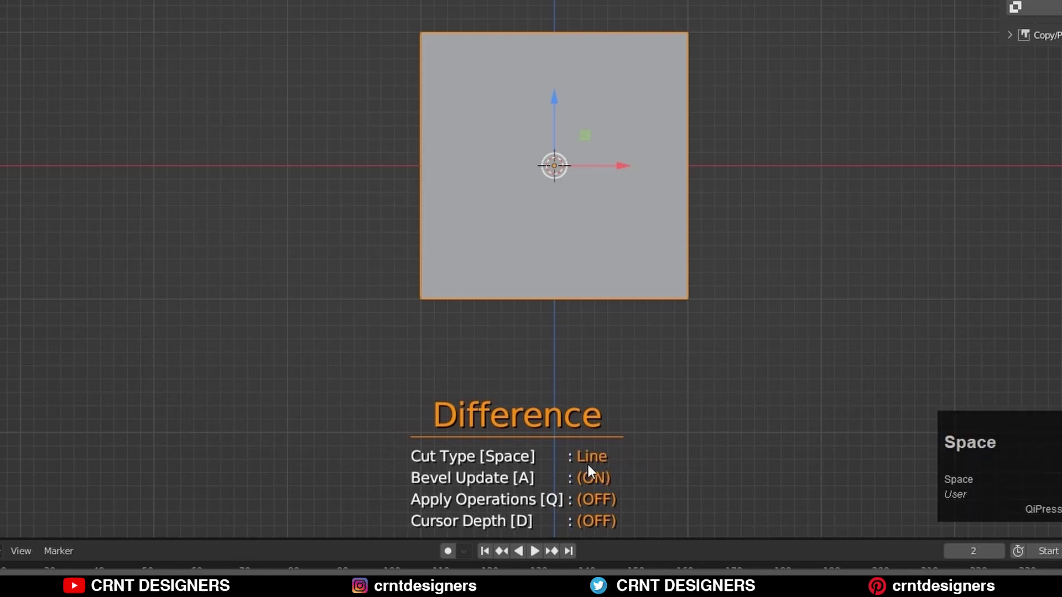
key("space")
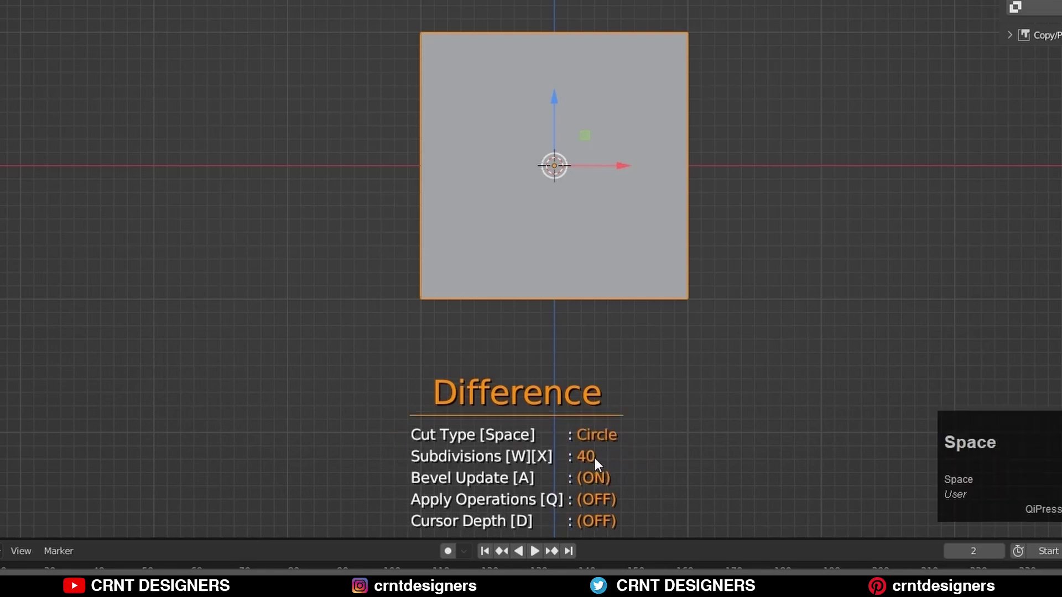
key("space")
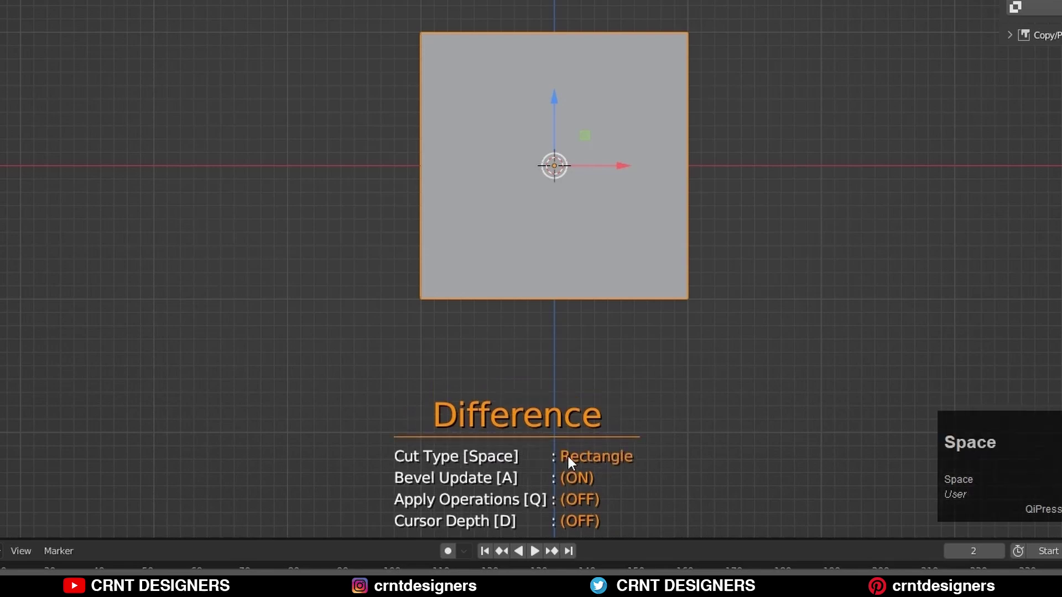
key("space")
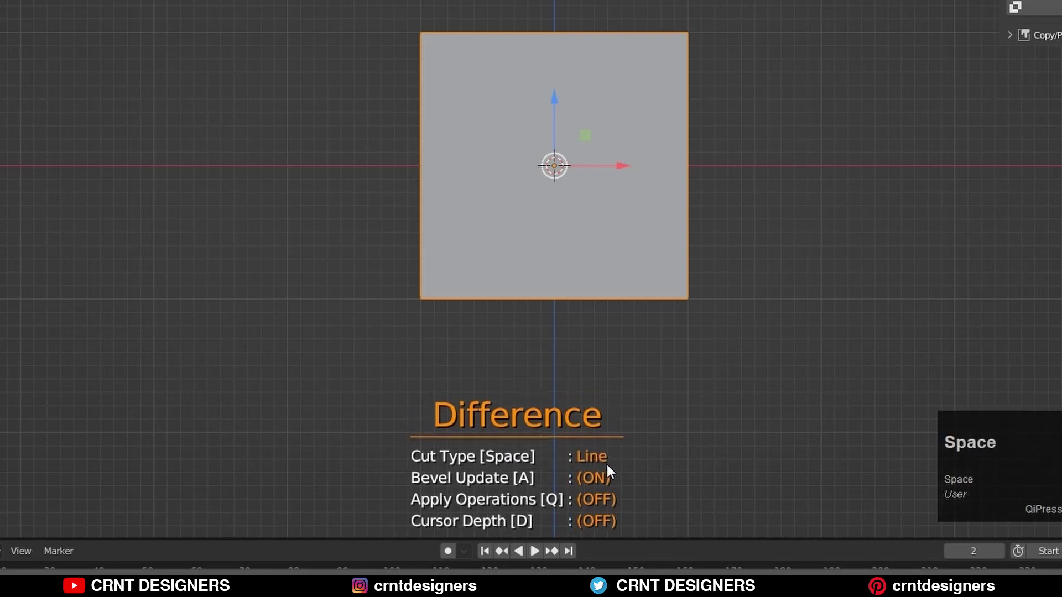
key("space")
key("space")
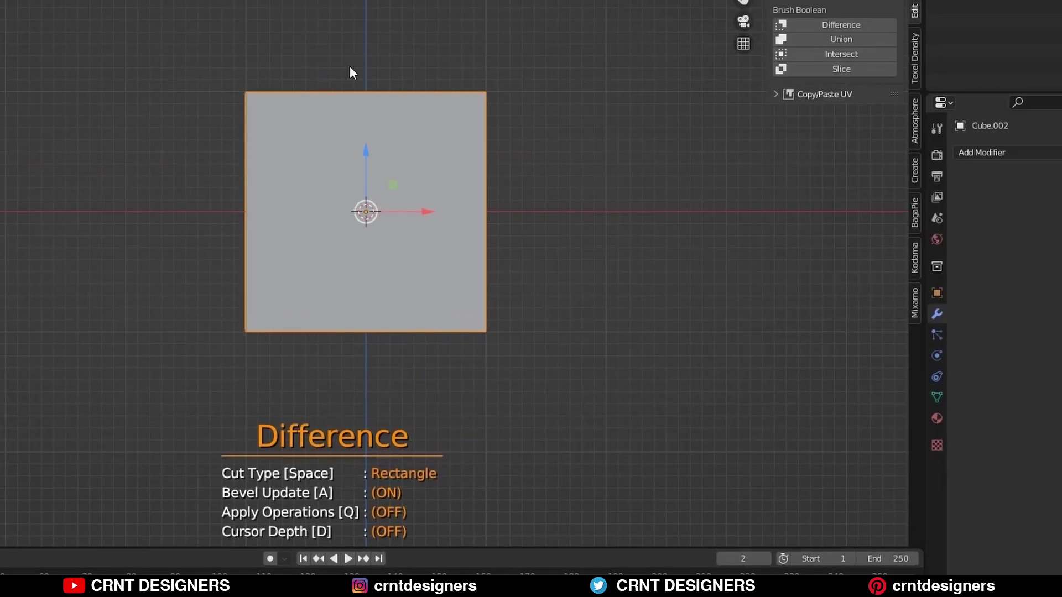
- Cut a rectangular notch over the cube's top edge, creating the CT_CMT_Square Difference boolean
left_click_drag(326, 55, 409, 193)
left_click(409, 193)
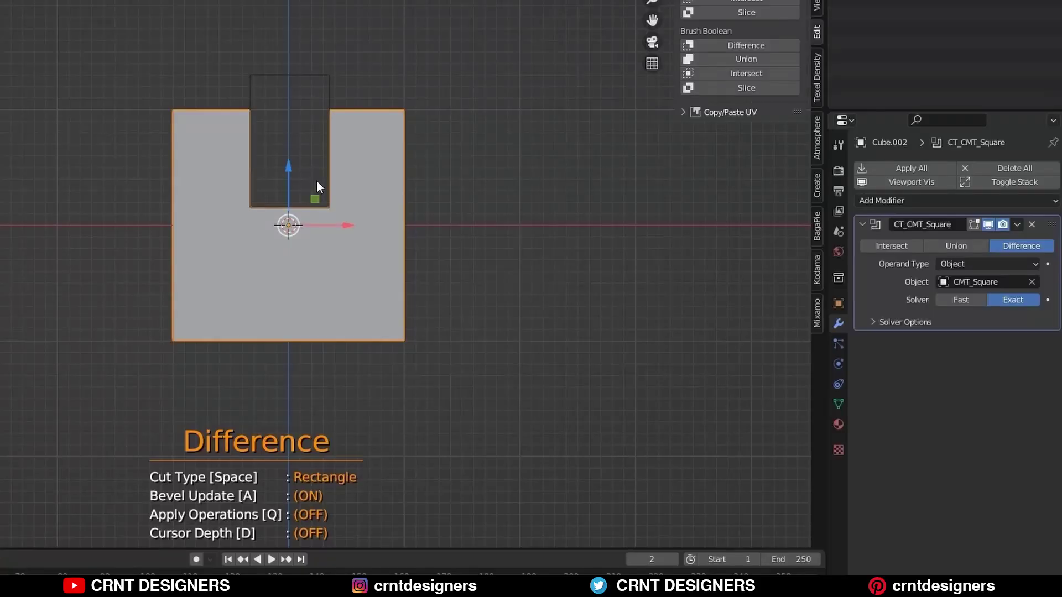
- Remove the boolean modifier from the cube and delete the leftover cutter box
key("ctrl+z")
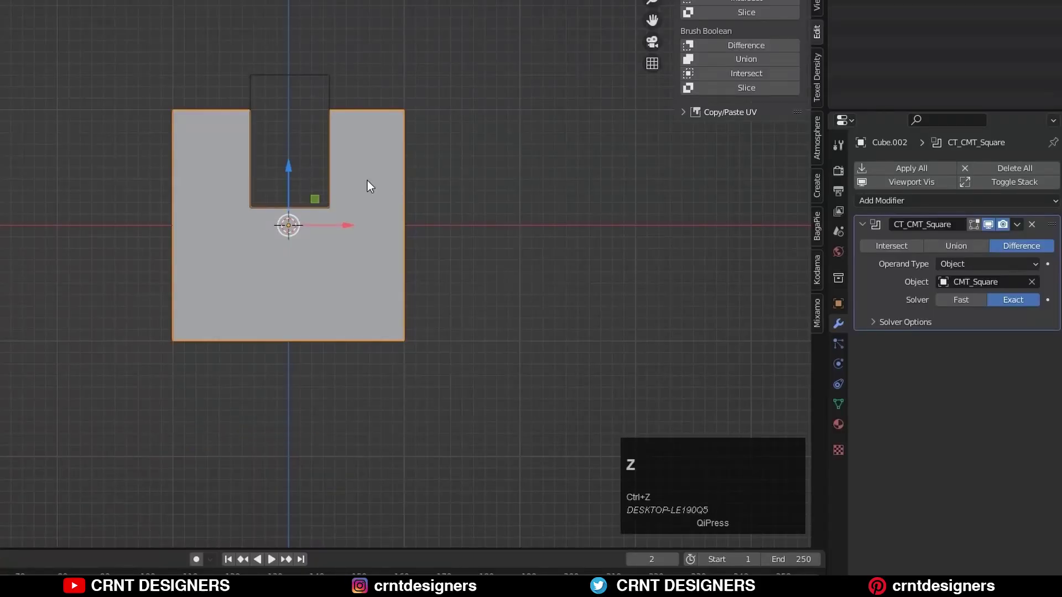
left_click(1032, 224)
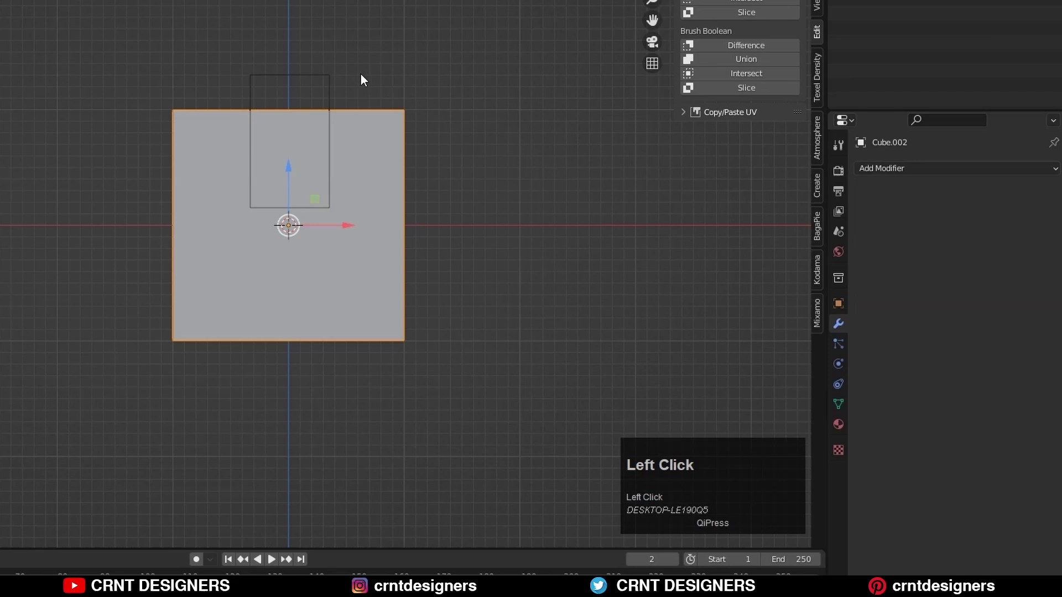
left_click(331, 69)
key("x")
left_click(324, 74)
key("ctrl+z")
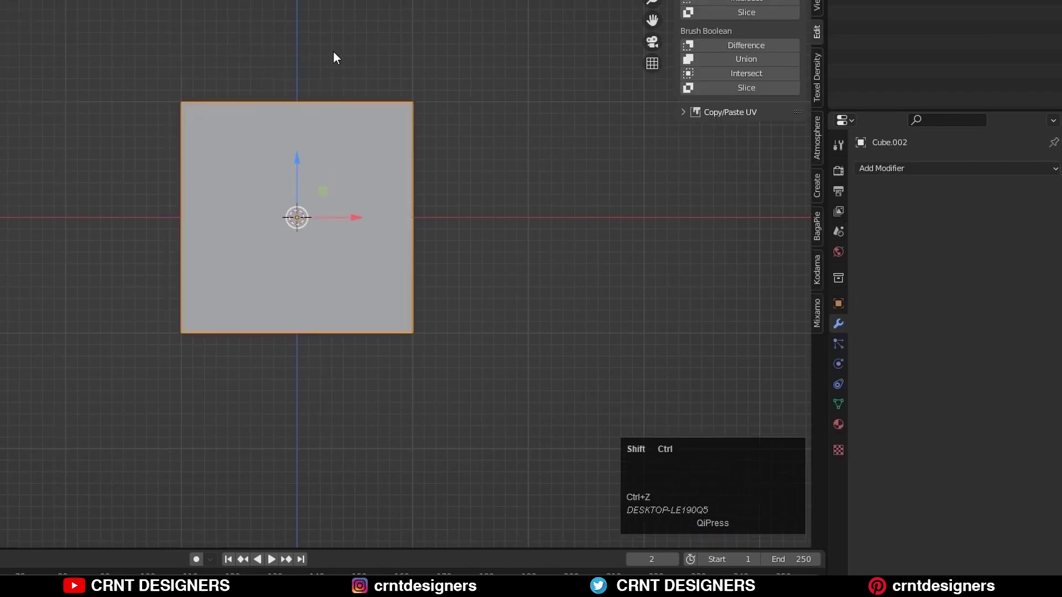
- Recut the rectangular top notch with Carver's Apply Operations on, baking it into the mesh
key("ctrl+shift+x")
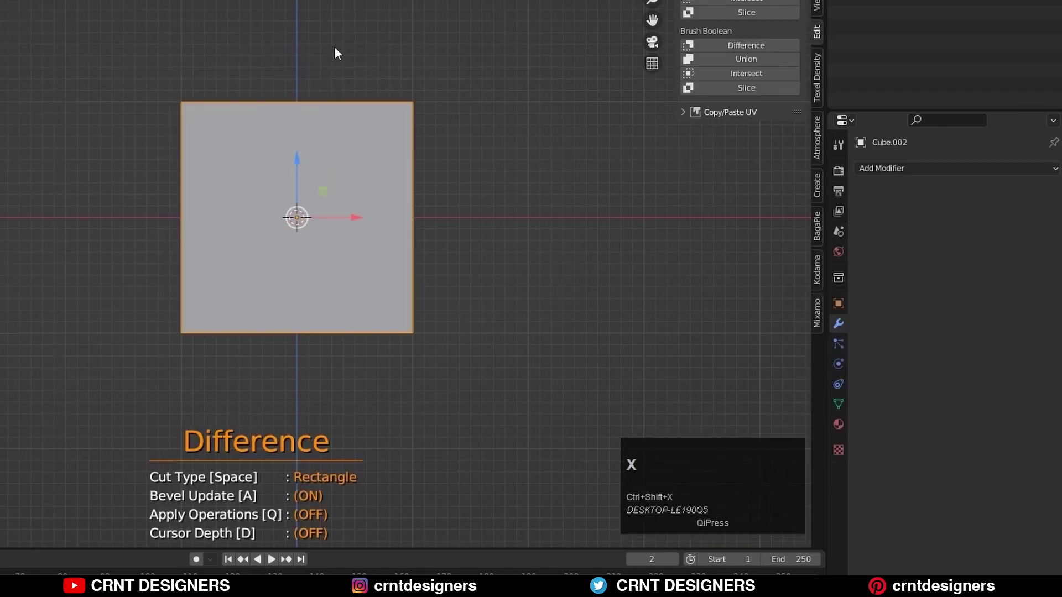
left_click_drag(338, 48, 253, 204)
key("q")
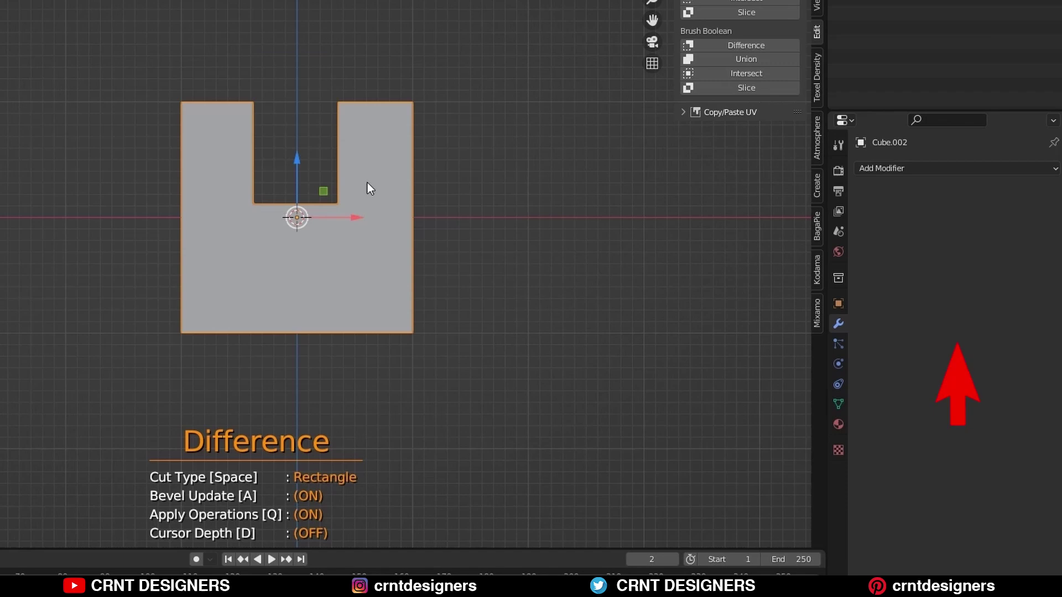
key("ctrl")
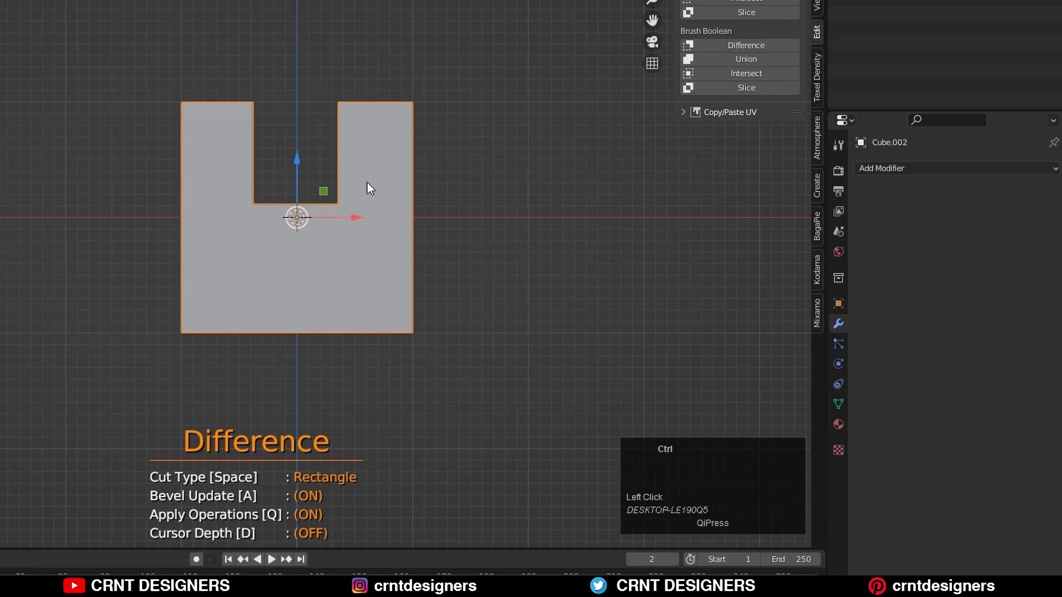
- Undo the notch cut and check the cube in 3D before returning to front view
key("ctrl+z")
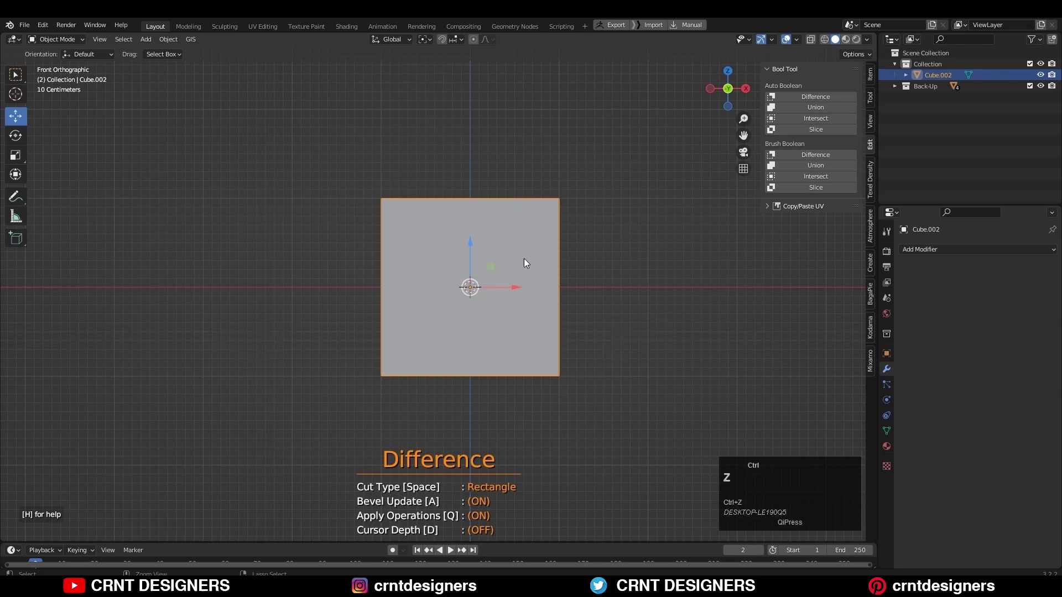
middle_click_drag(429, 239, 403, 277)
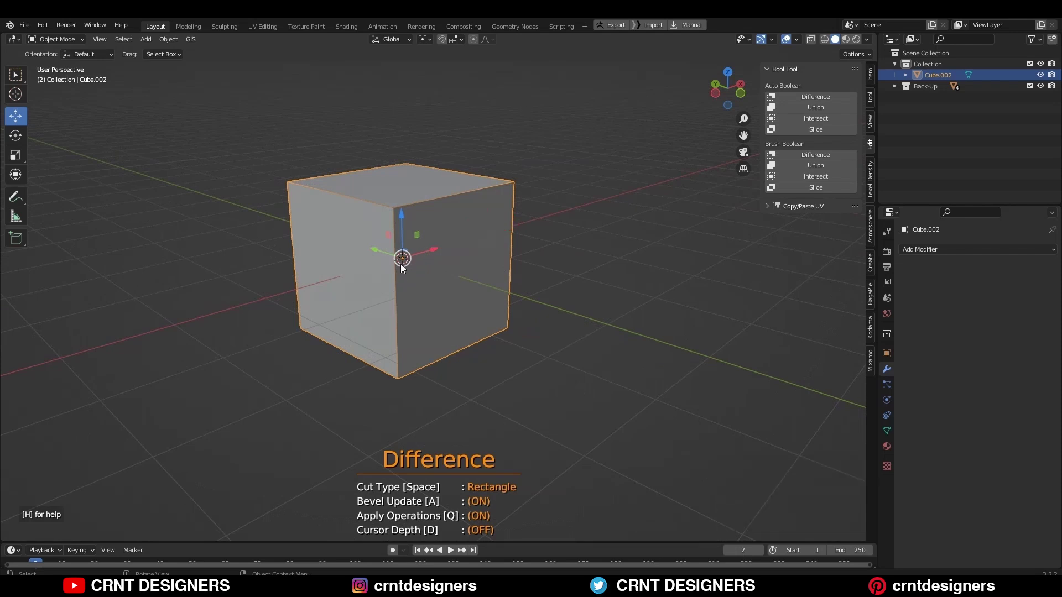
left_click(741, 95)
- Toggle Cursor Depth in Carver and cut a rectangular notch at the cube's top-left, then orbit to inspect
key("ctrl+shift+x")
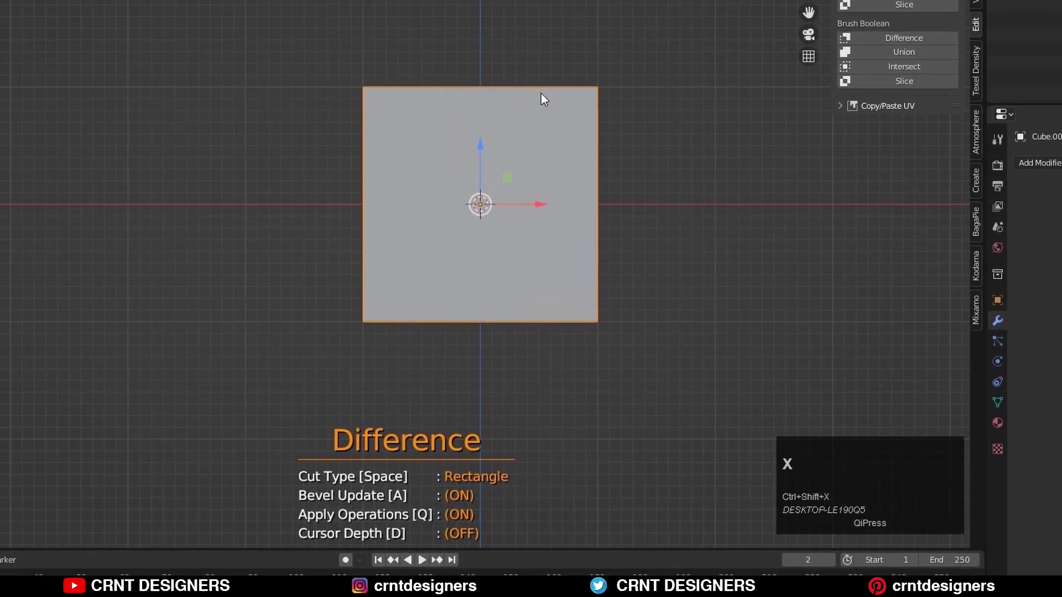
key("d")
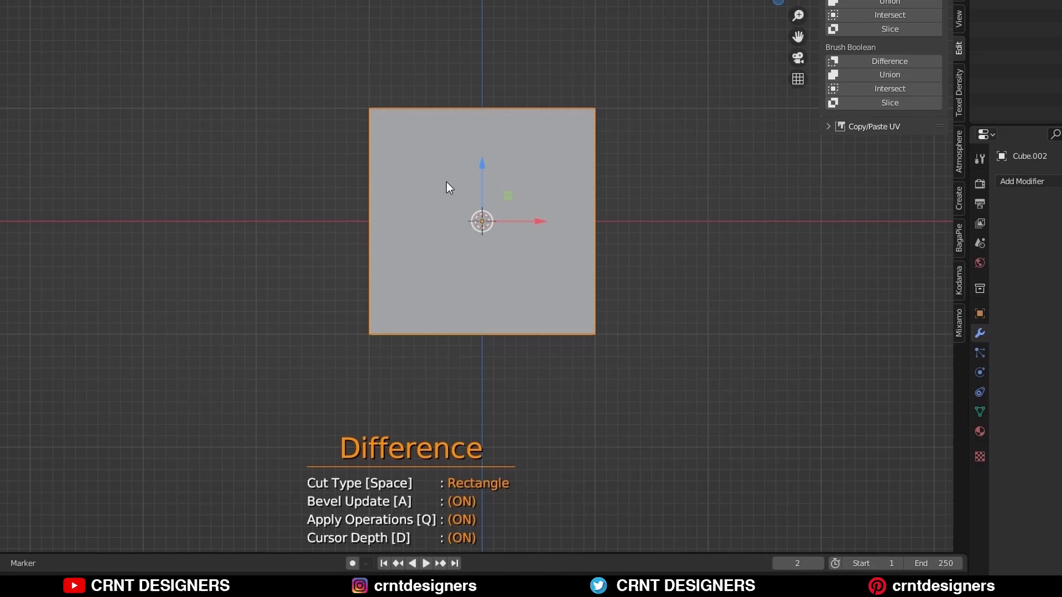
left_click_drag(449, 52, 520, 209)
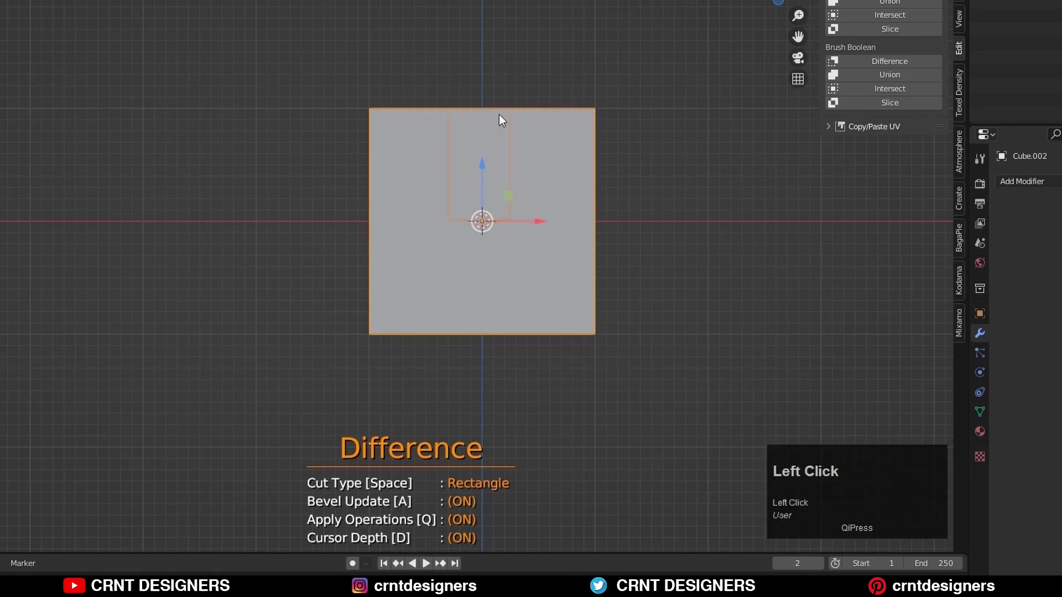
middle_click_drag(499, 114, 357, 200)
left_click(357, 200)
left_click(423, 196)
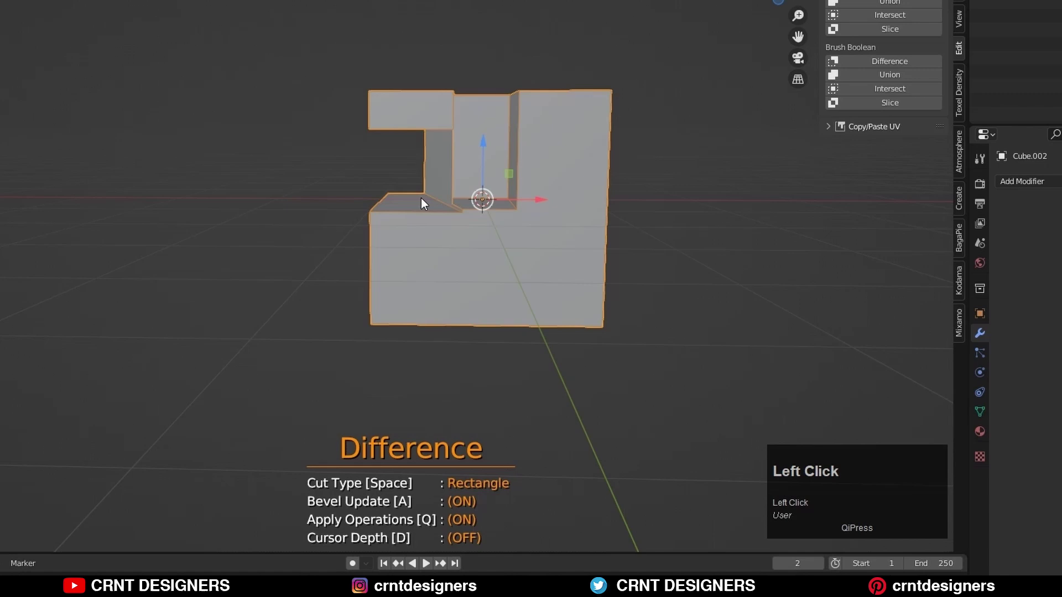
middle_click_drag(422, 198, 556, 234)
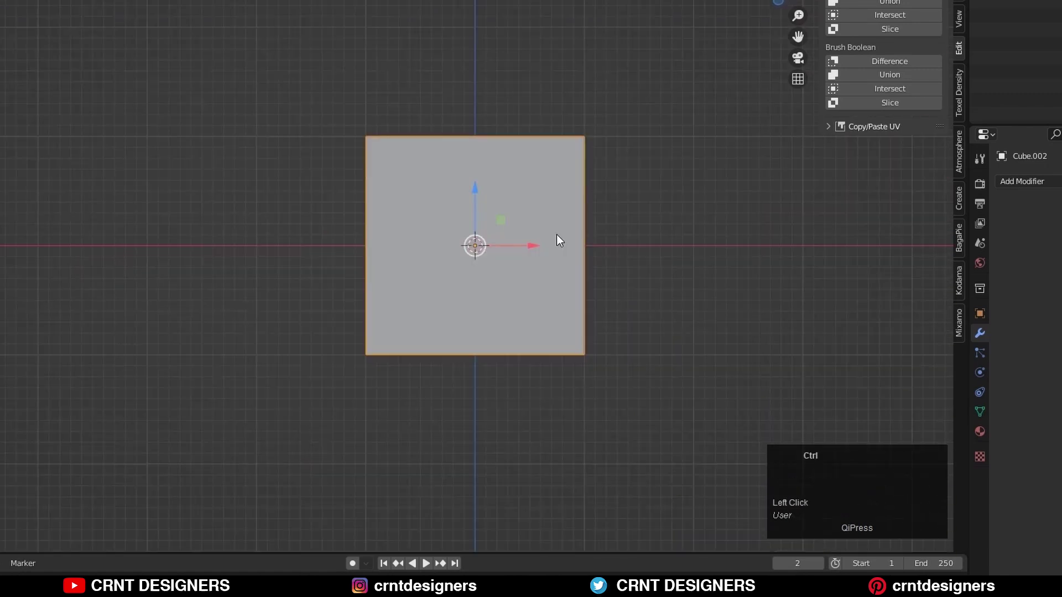
left_click(556, 235, "ctrl+shift")
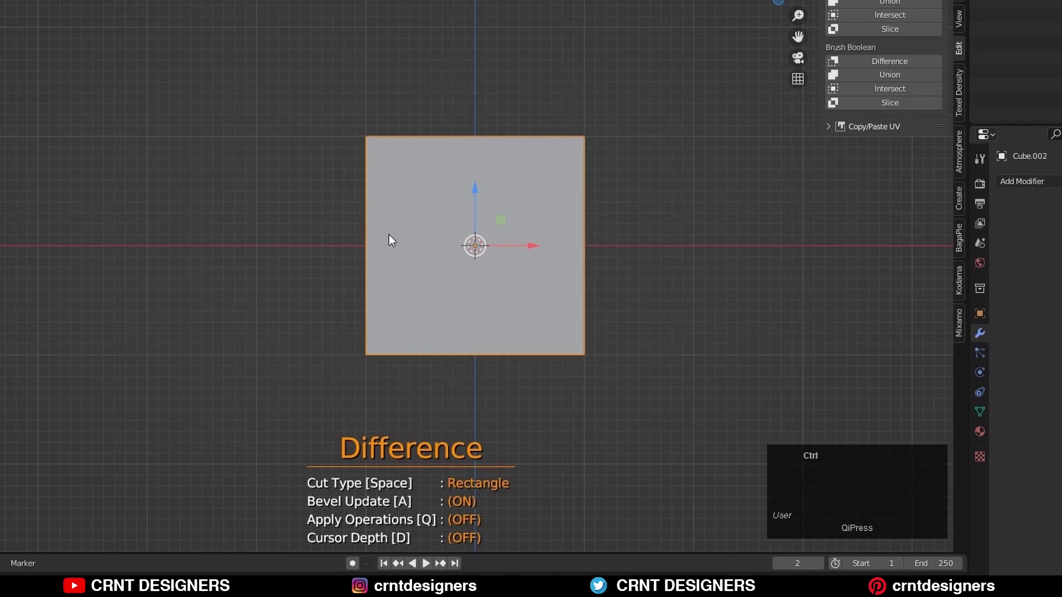
left_click(367, 242, "ctrl")
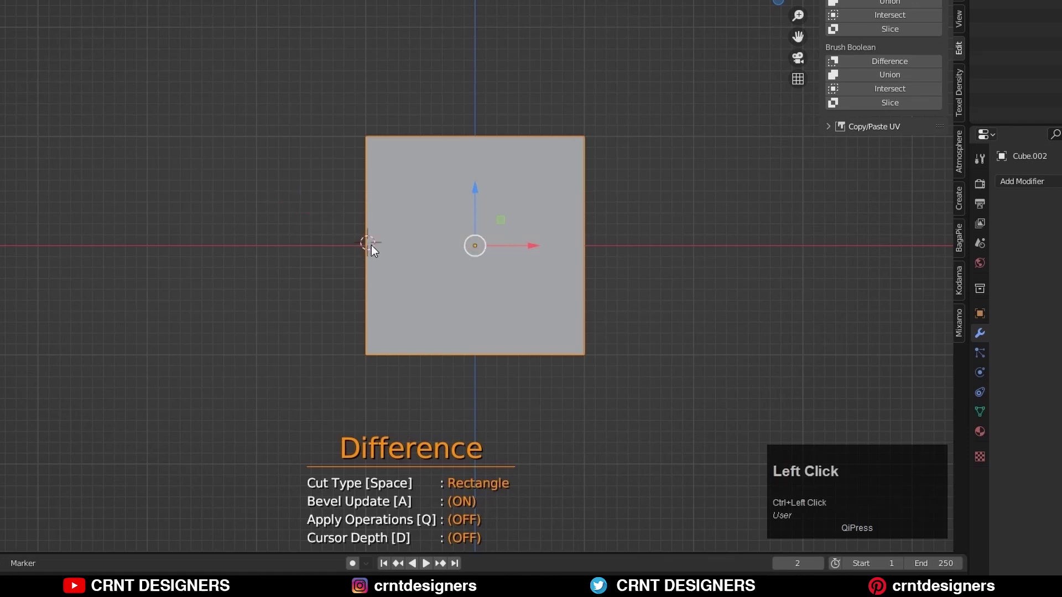
key("ctrl")
left_click(368, 139, "ctrl")
middle_click_drag(397, 221, 440, 260)
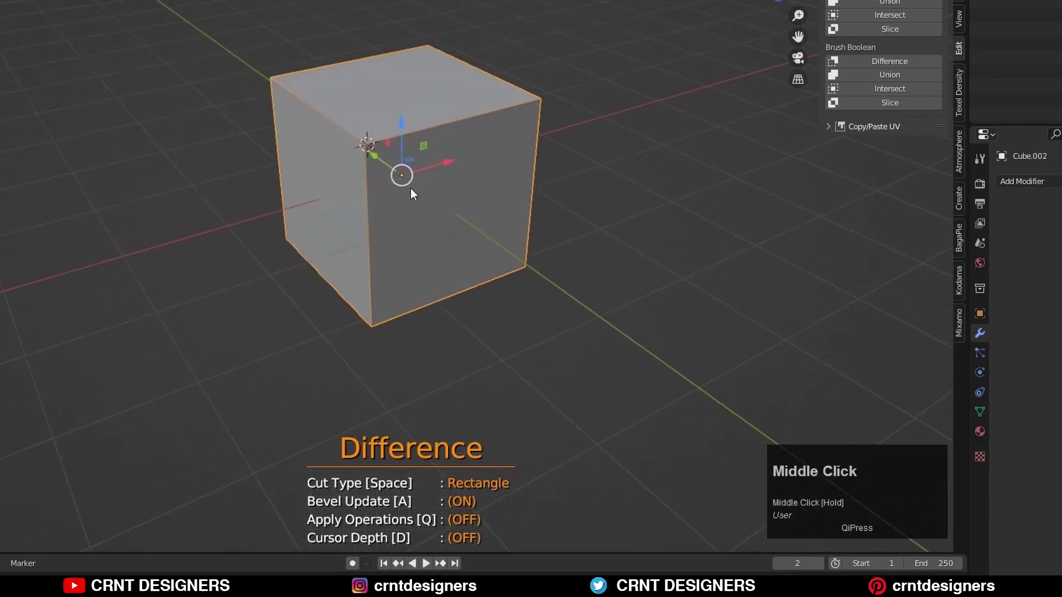
left_click(343, 132, "ctrl")
middle_click_drag(350, 154, 414, 98)
left_click(388, 128)
left_click_drag(388, 128, 331, 195)
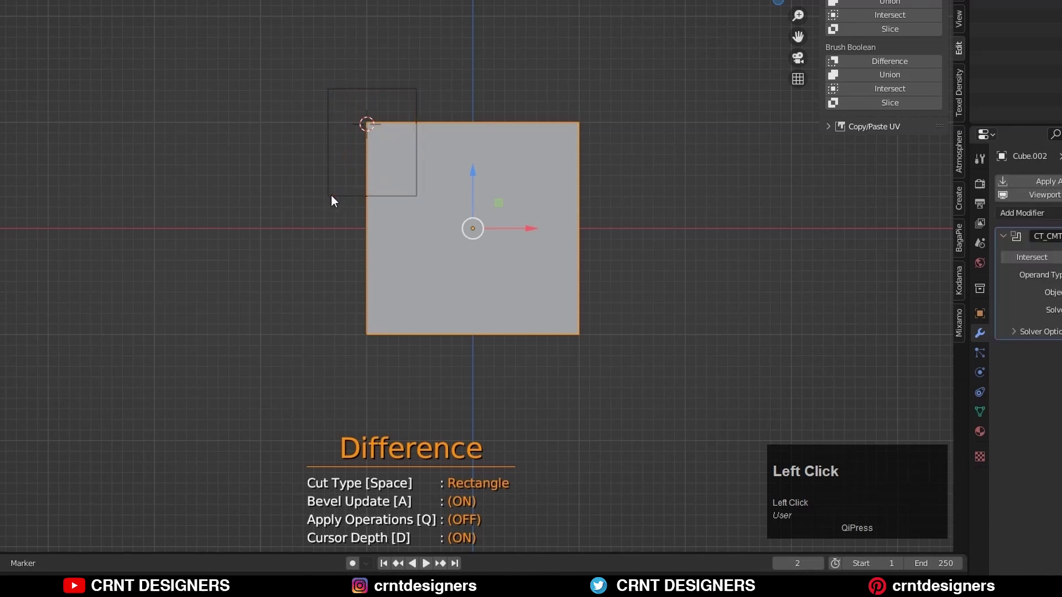
middle_click_drag(507, 77, 428, 166)
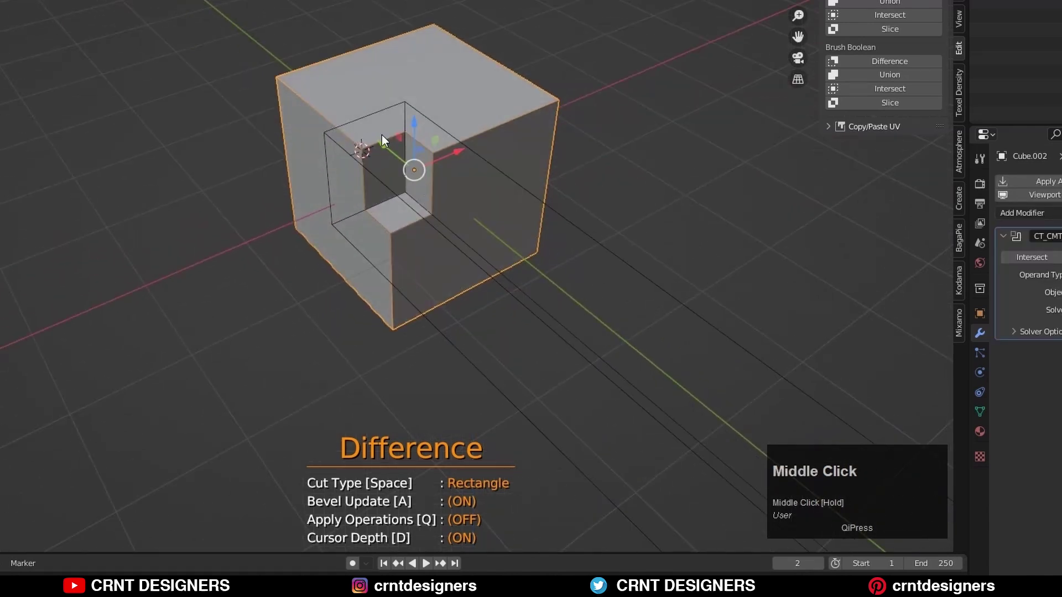
scroll(399, 143, "down", 2)
scroll(467, 195, "up", 3)
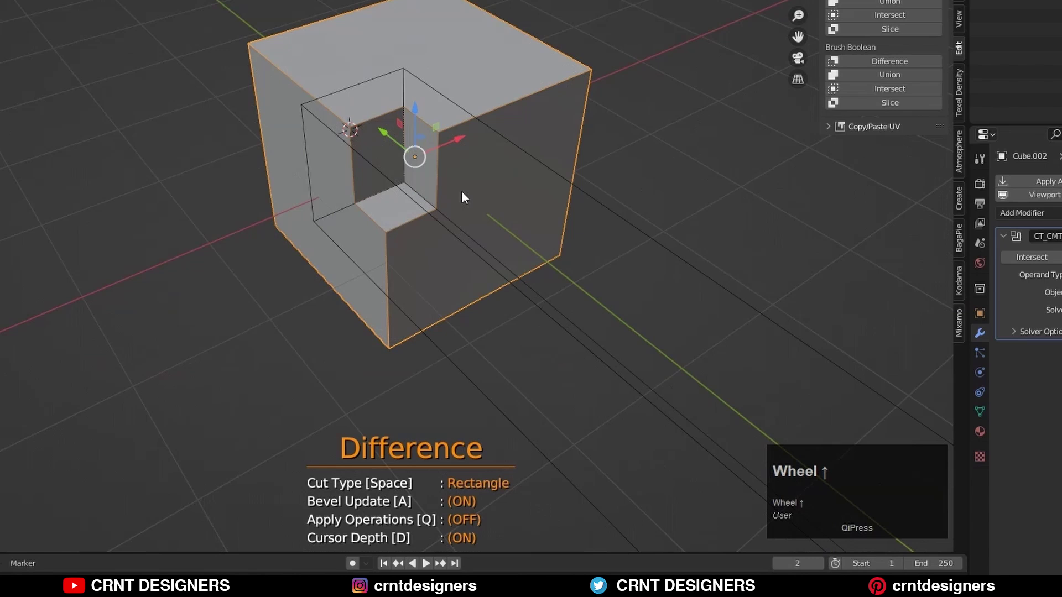
scroll(396, 173, "down", 1)
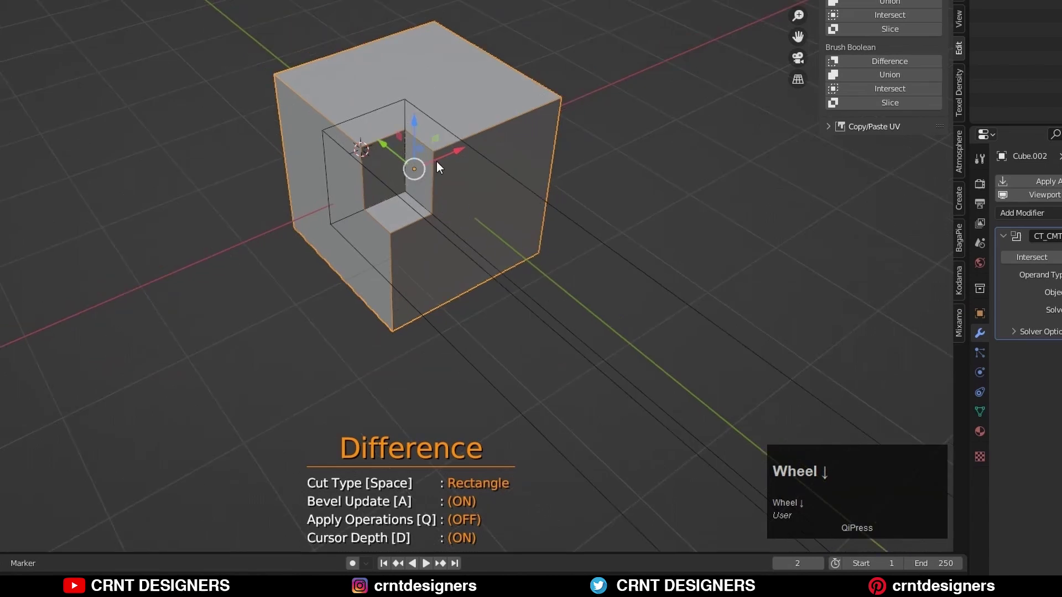
key("ctrl+z")
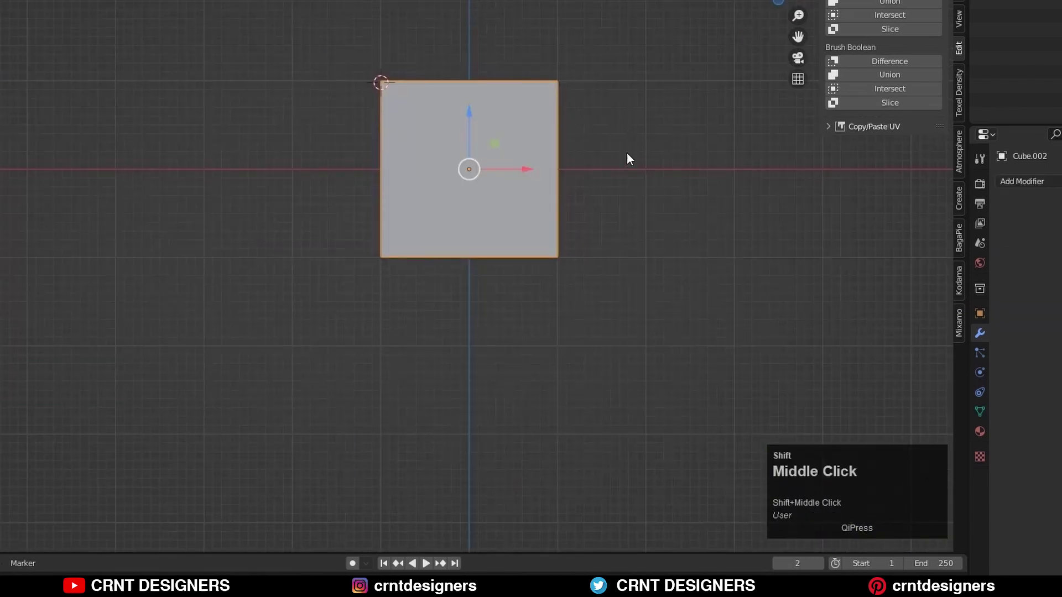
middle_click_drag(629, 158, 581, 173, "shift")
scroll(581, 174, "up", 1)
key("shift+s")
left_click(497, 238)
key("ctrl+shift+x")
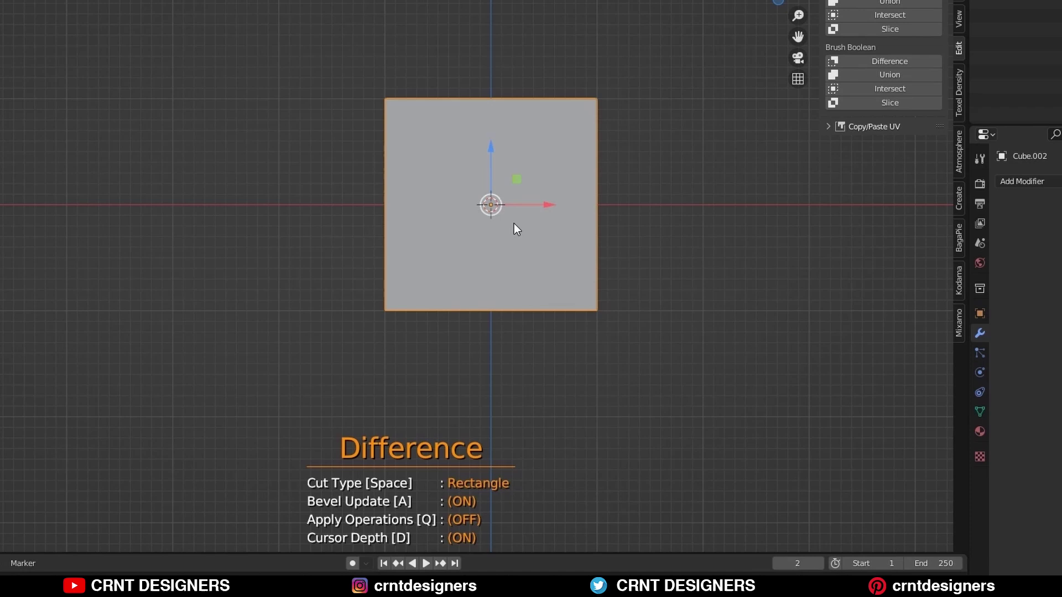
- Switch Carver's cut type from Rectangle to Line
key("space")
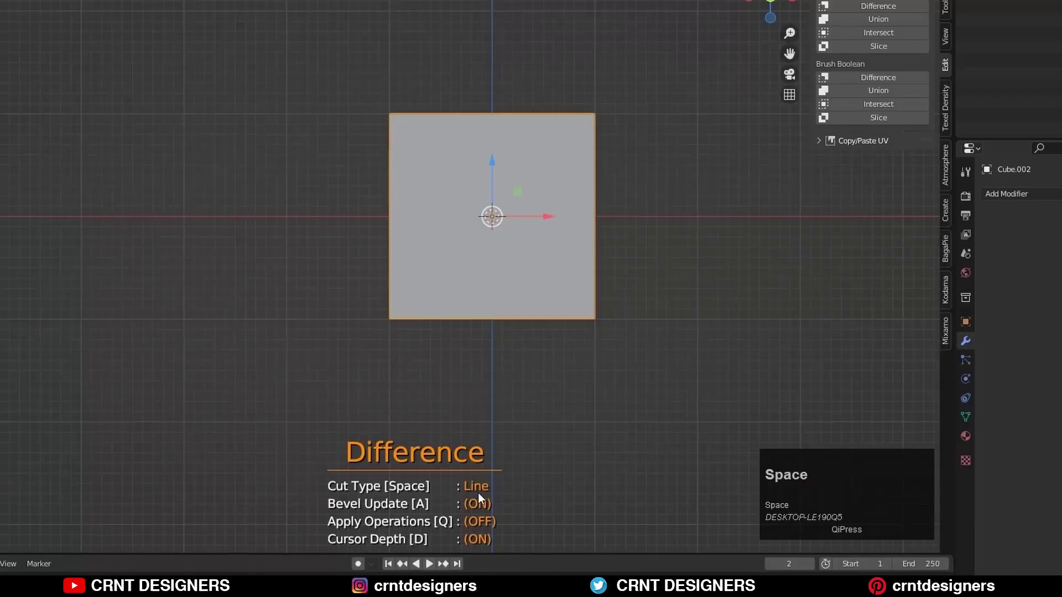
- Trace a grid-snapped stepped outline with a diagonal edge across the cube's upper half and apply the line cut
left_click(286, 112)
key("ctrl")
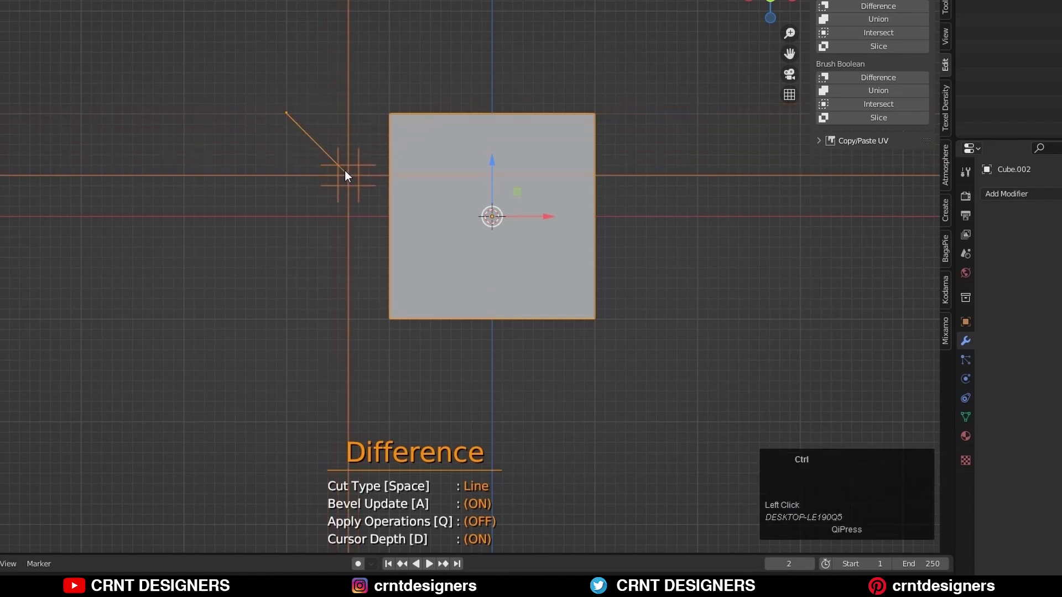
left_click(338, 175, "ctrl")
left_click(452, 175, "ctrl")
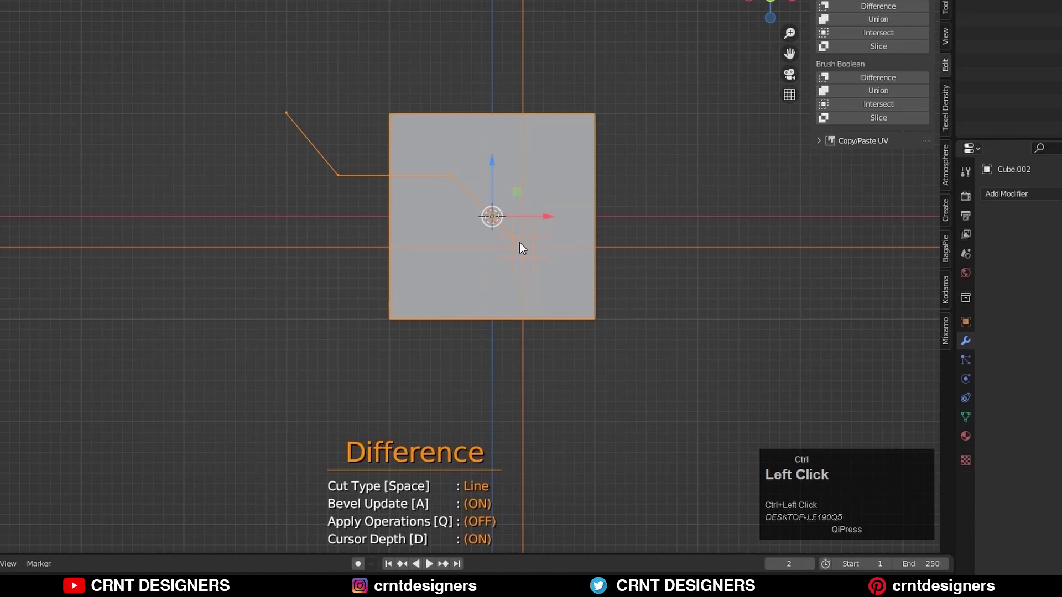
left_click(523, 247, "ctrl")
left_click(646, 247, "ctrl")
left_click(646, 42, "ctrl")
left_click(287, 42, "ctrl")
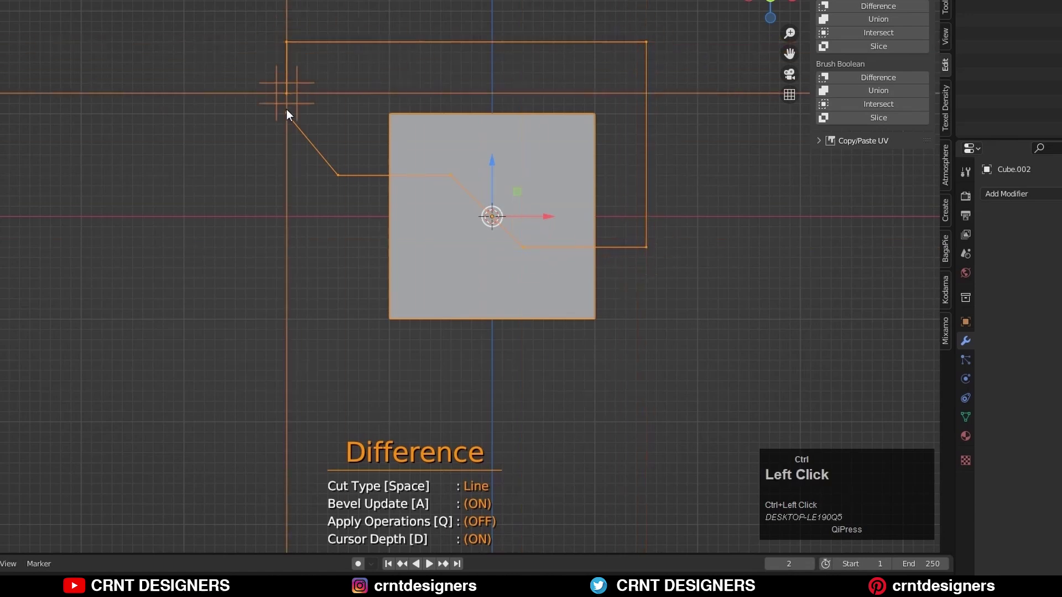
key("space")
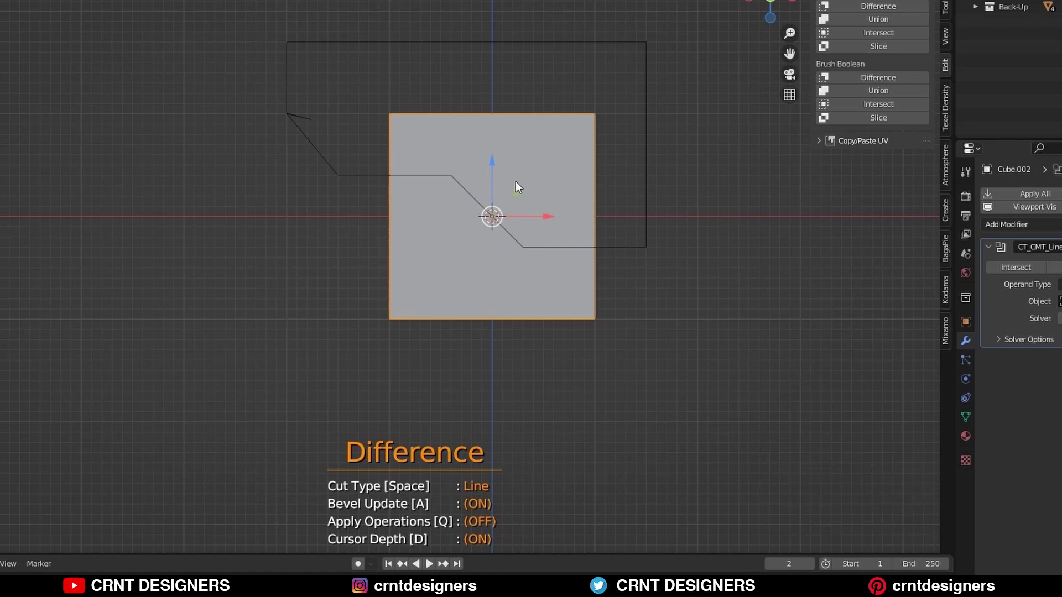
- Orbit around the cut block to inspect it, then return to the front view
middle_click_drag(457, 179, 485, 526)
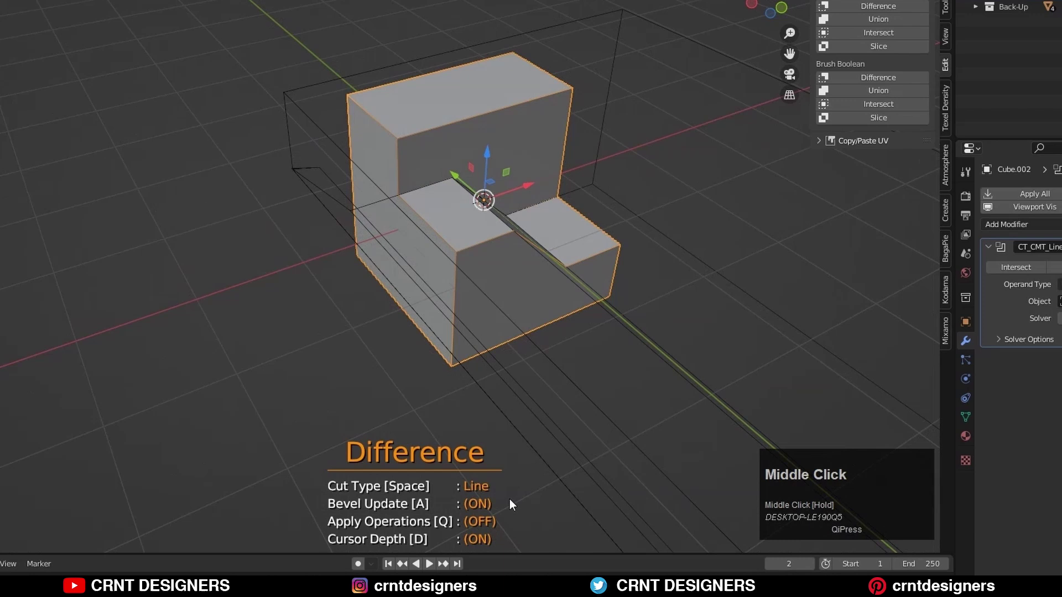
scroll(466, 201, "down", 2)
middle_click_drag(466, 200, 569, 215)
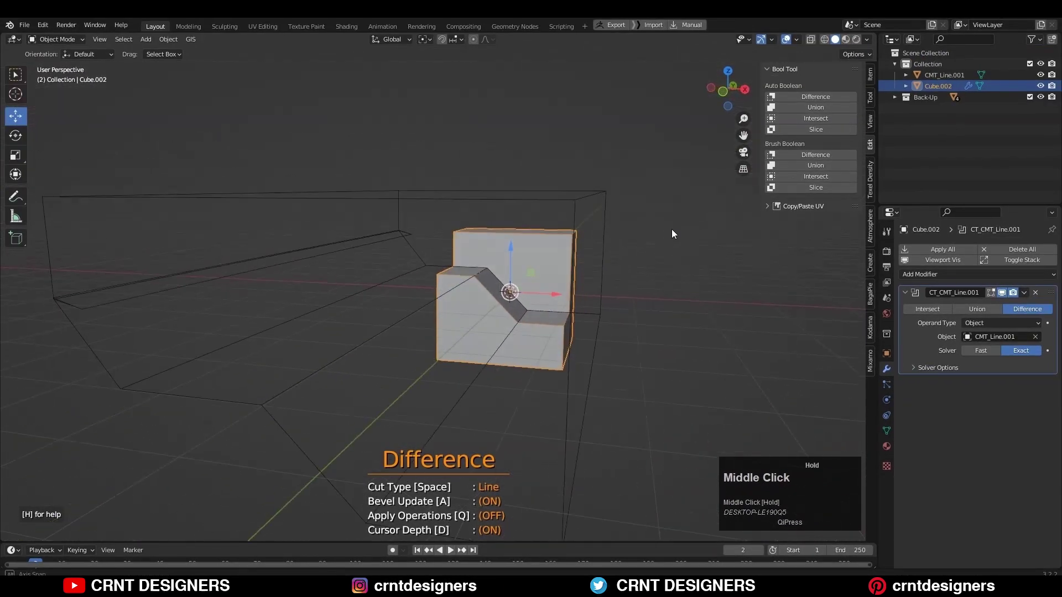
left_click(723, 92)
scroll(685, 260, "up", 2)
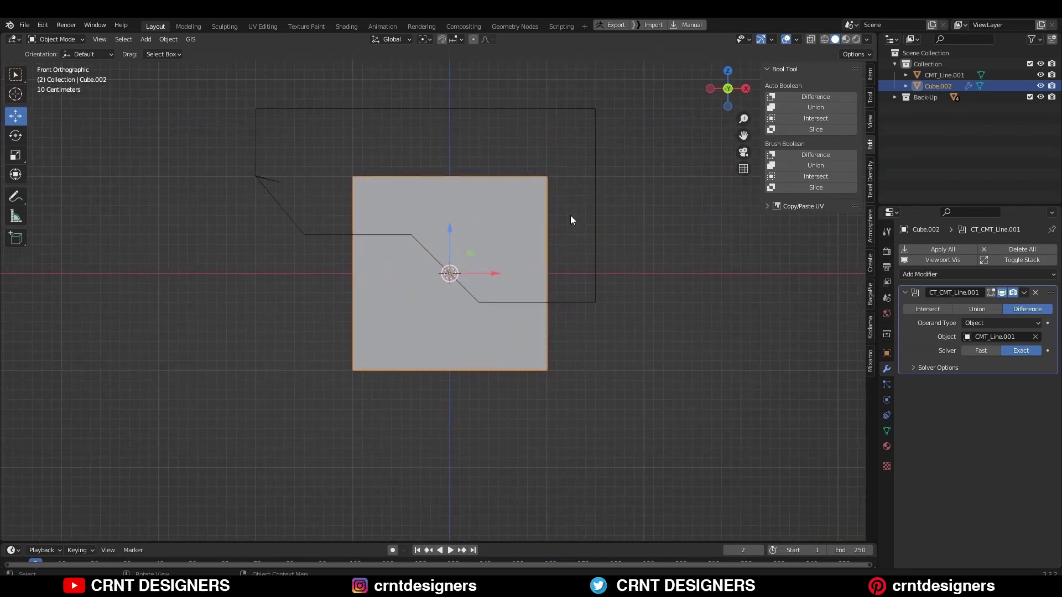
- Cut a second Line notch with an angled edge at the cube's upper-right, with Cursor Depth off
key("ctrl+shift+x")
key("space")
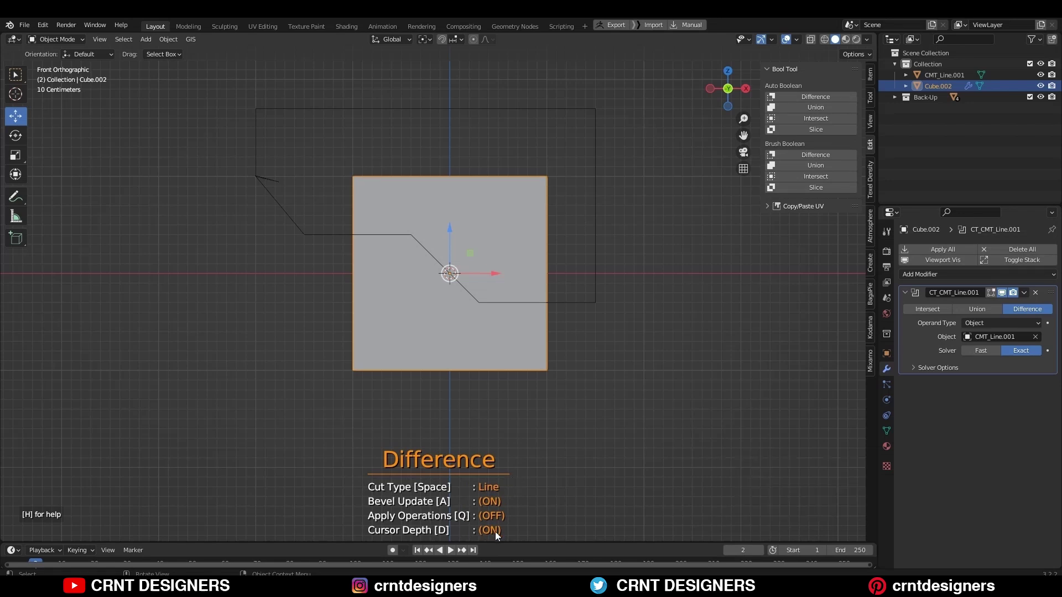
key("d")
left_click(507, 135)
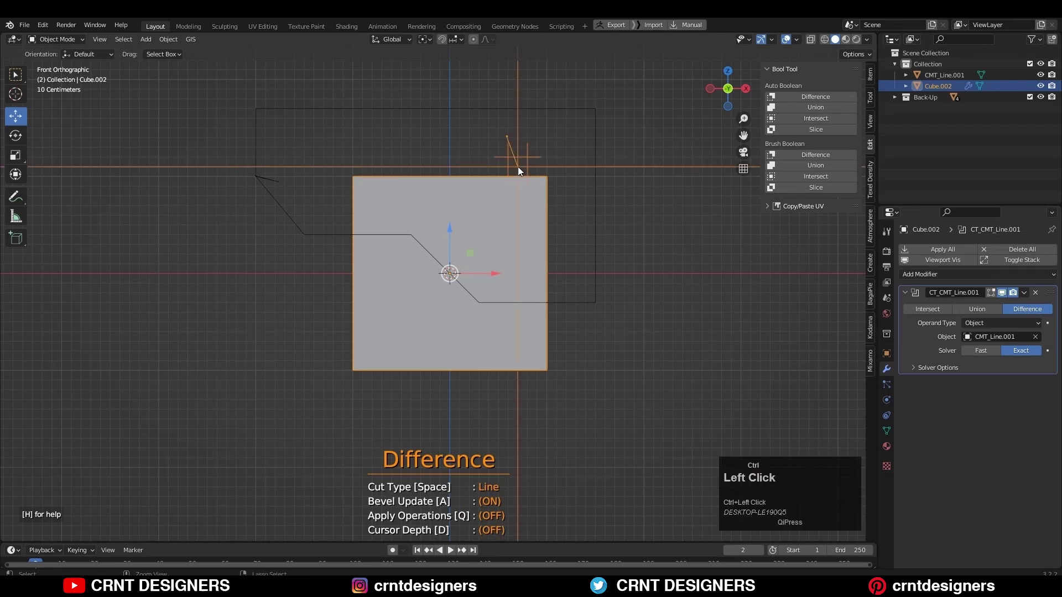
left_click(518, 167)
left_click(518, 235)
left_click(557, 274, "ctrl")
left_click(614, 272)
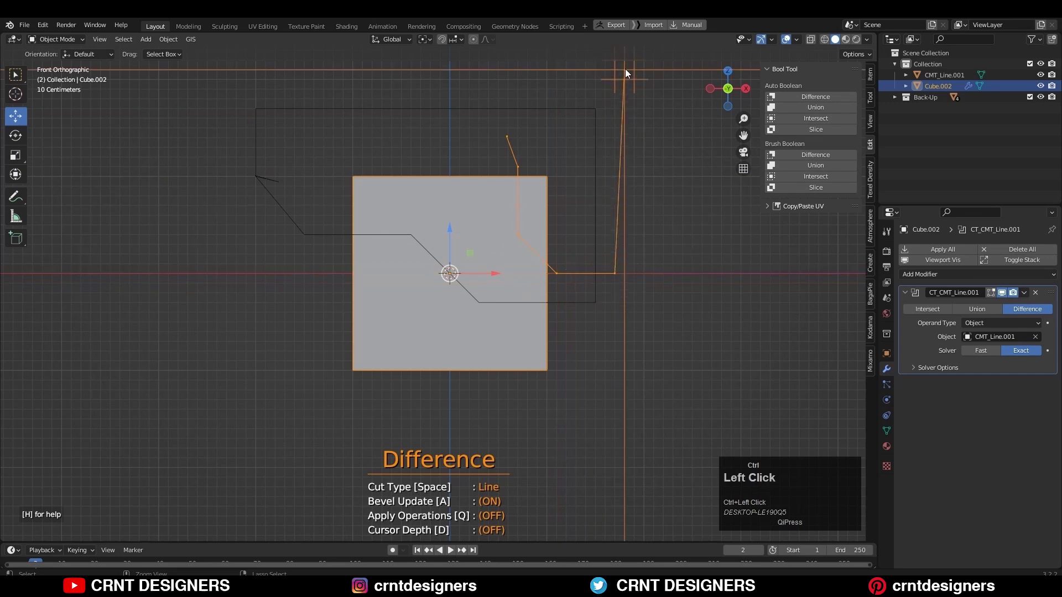
left_click(615, 100)
key("space")
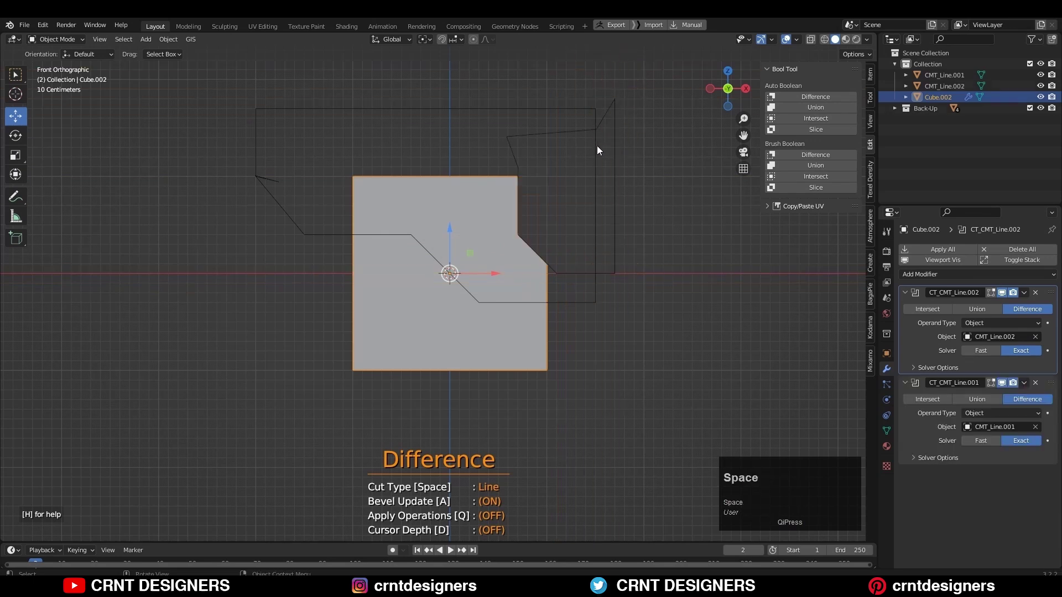
- Inspect the notched cube in 3D, return to front view and restart Carver in Difference mode
middle_click_drag(610, 147, 683, 166)
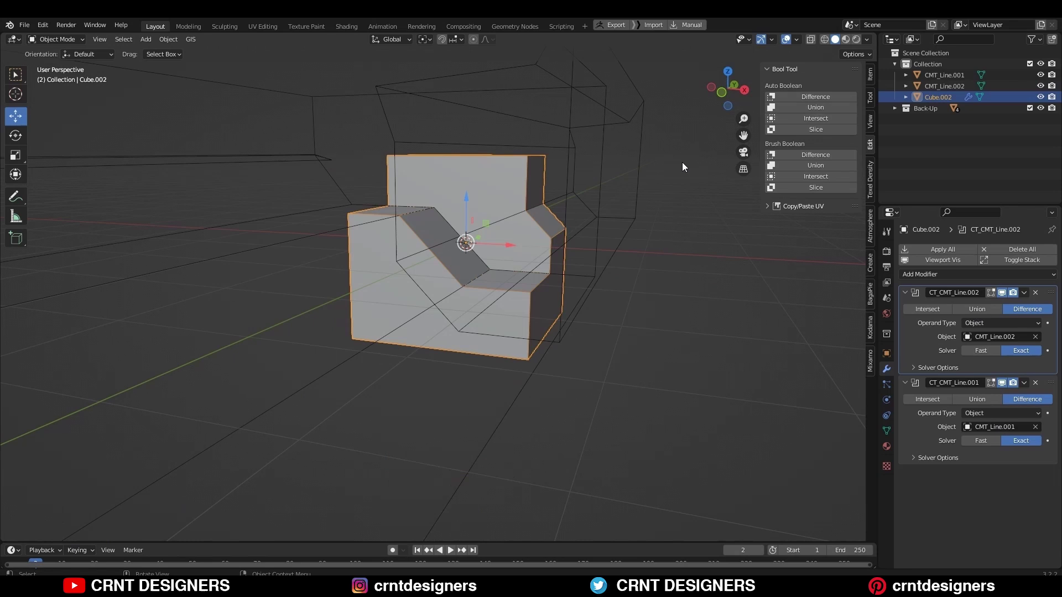
left_click(722, 92)
key("ctrl+shift+x")
key("x")
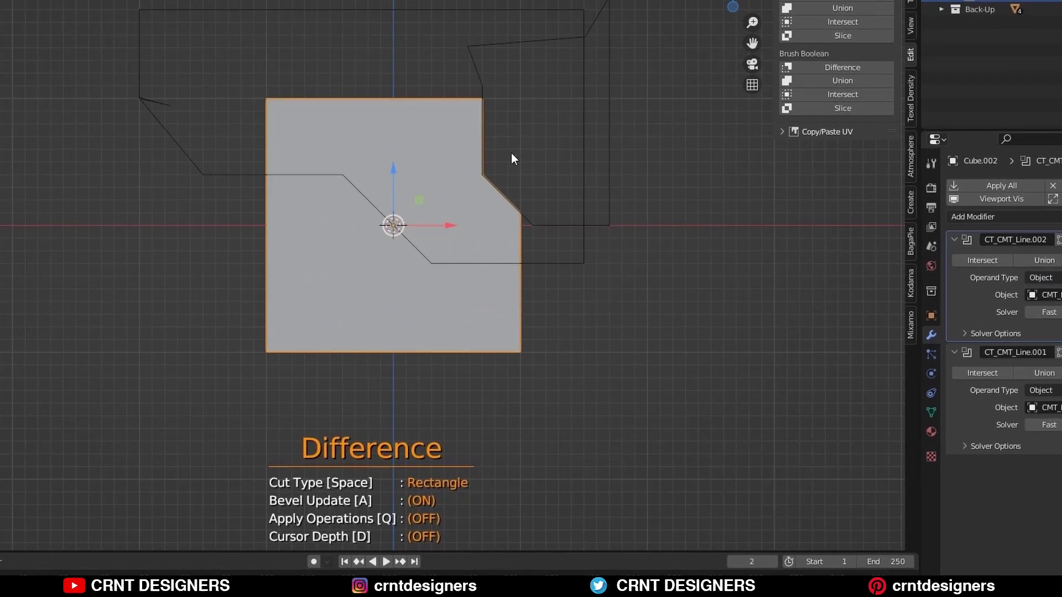
- Outline the cube's upper-left top corner with a line cut and execute it as a Rebool
key("shift")
key("space")
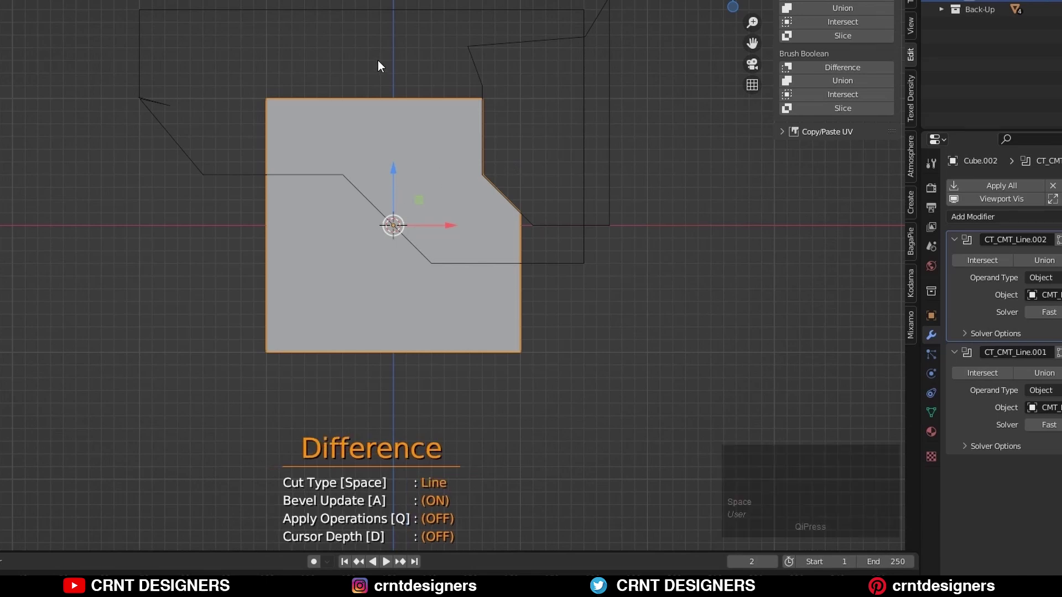
left_click(377, 59)
left_click(381, 85, "ctrl")
left_click(380, 137, "ctrl")
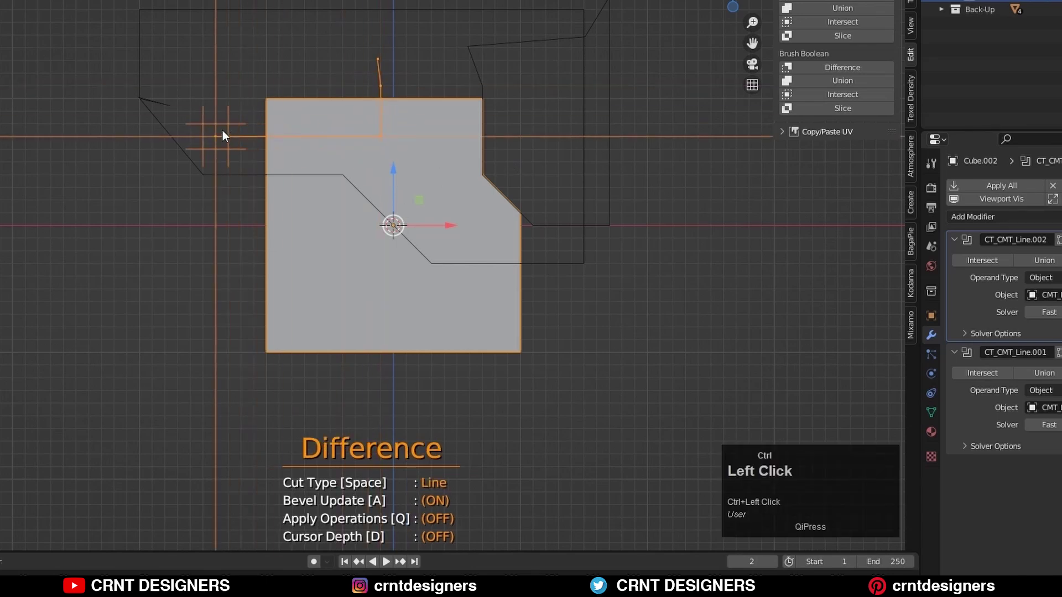
key("q")
key("shift")
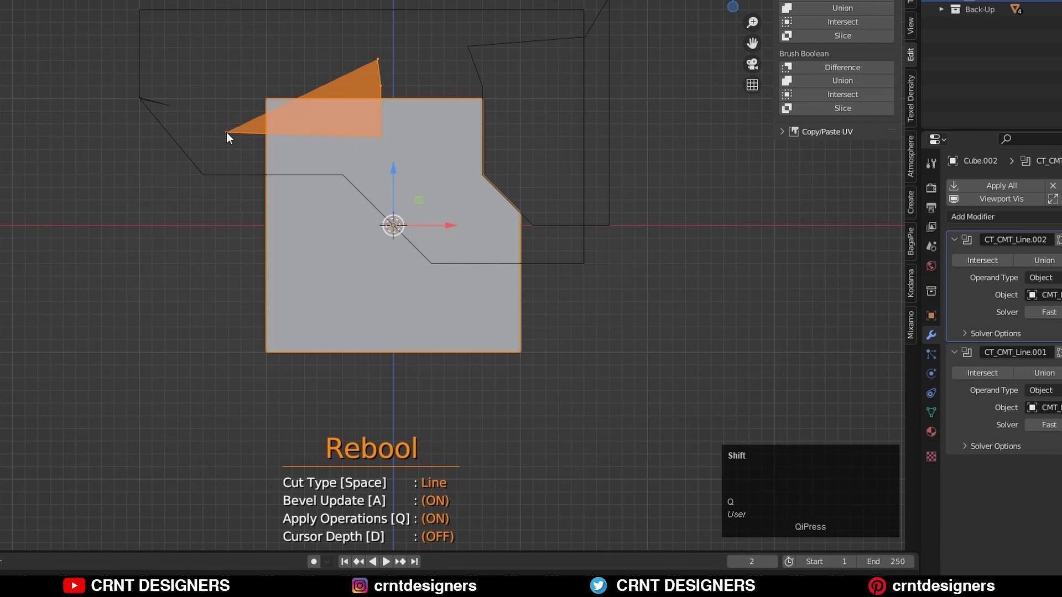
key("shift")
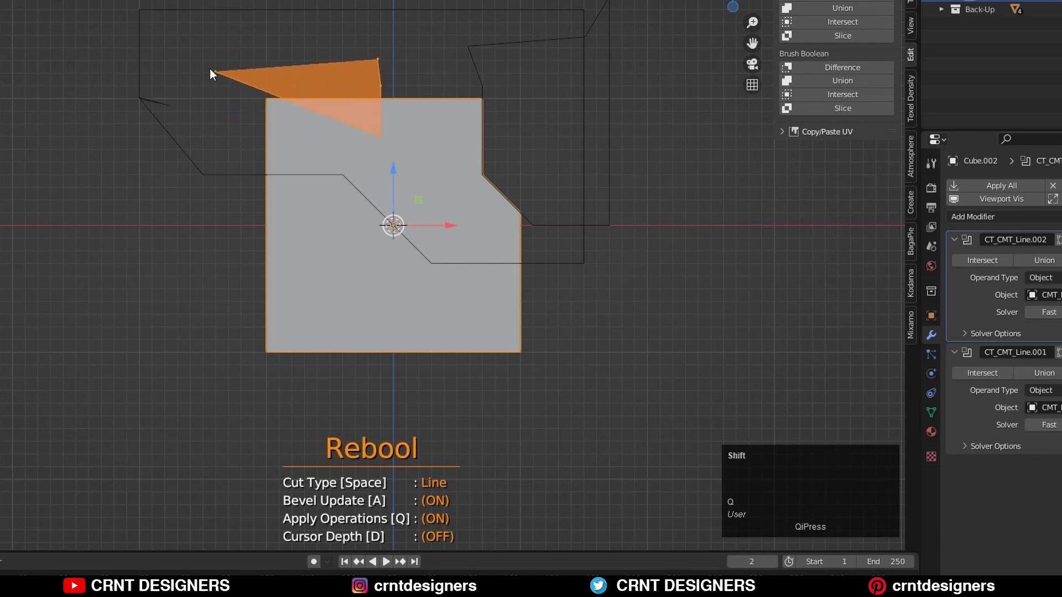
key("shift")
left_click(203, 136)
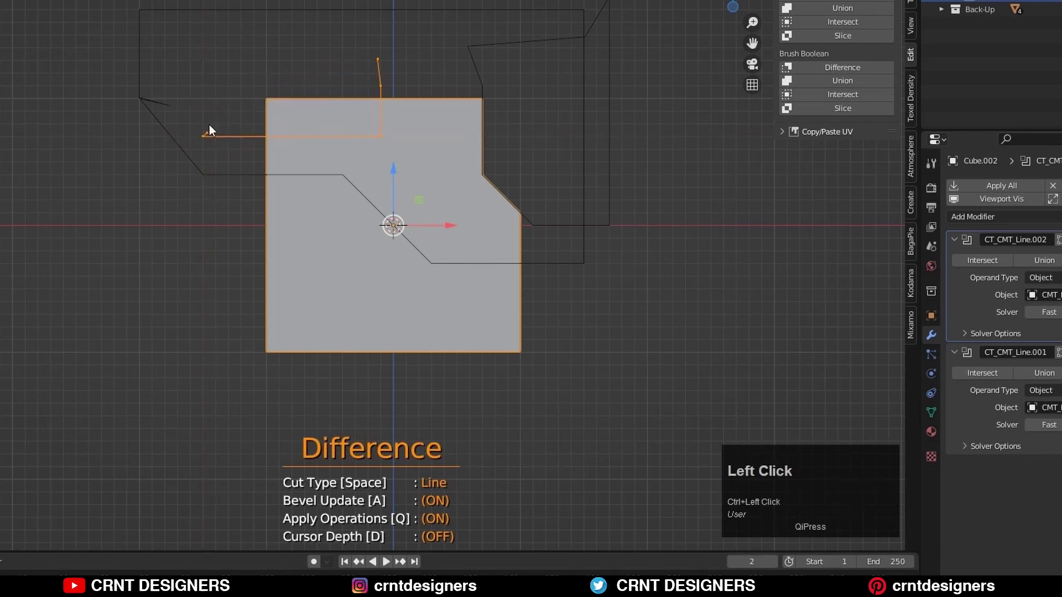
left_click(203, 60)
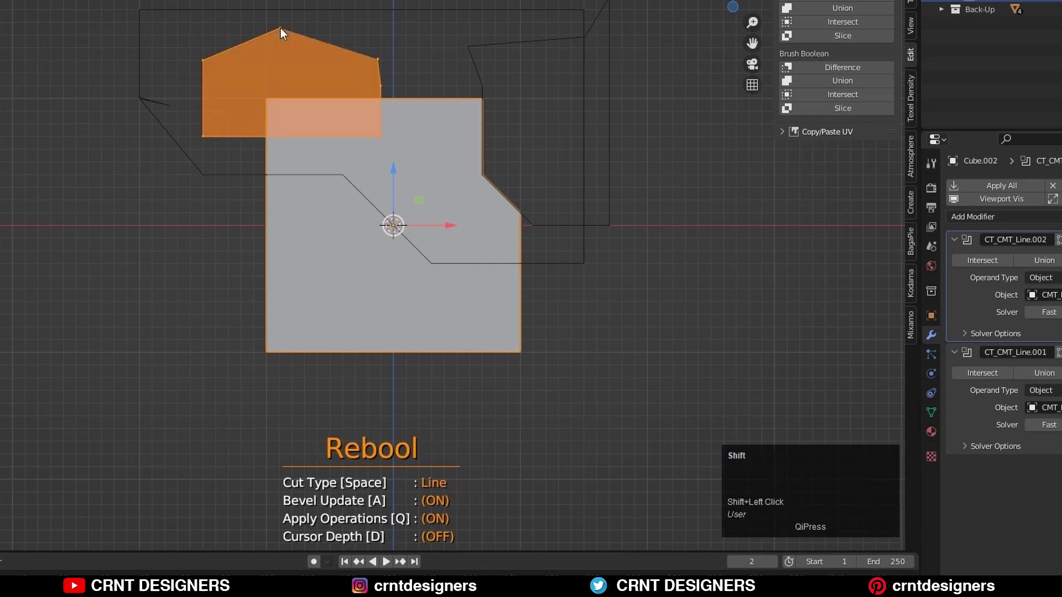
key("shift+space")
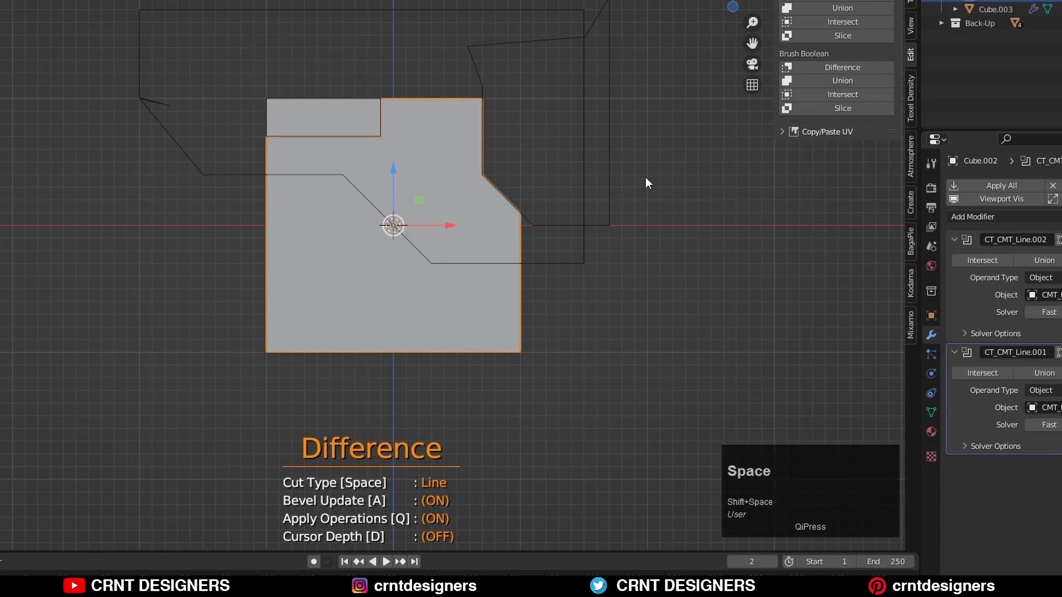
- Exit Carver and inspect the separated Cube.003 piece beside the cube
middle_click_drag(355, 244, 281, 193)
right_click(635, 273)
scroll(346, 197, "up", 3)
left_click(346, 194)
scroll(566, 191, "up", 3)
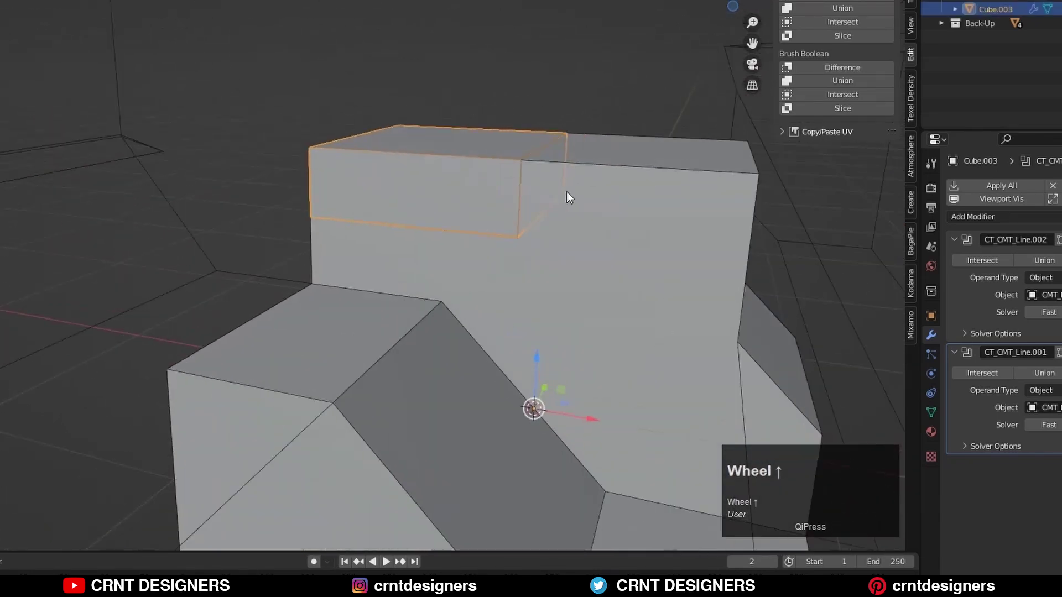
middle_click_drag(605, 200, 671, 360)
left_click(632, 278)
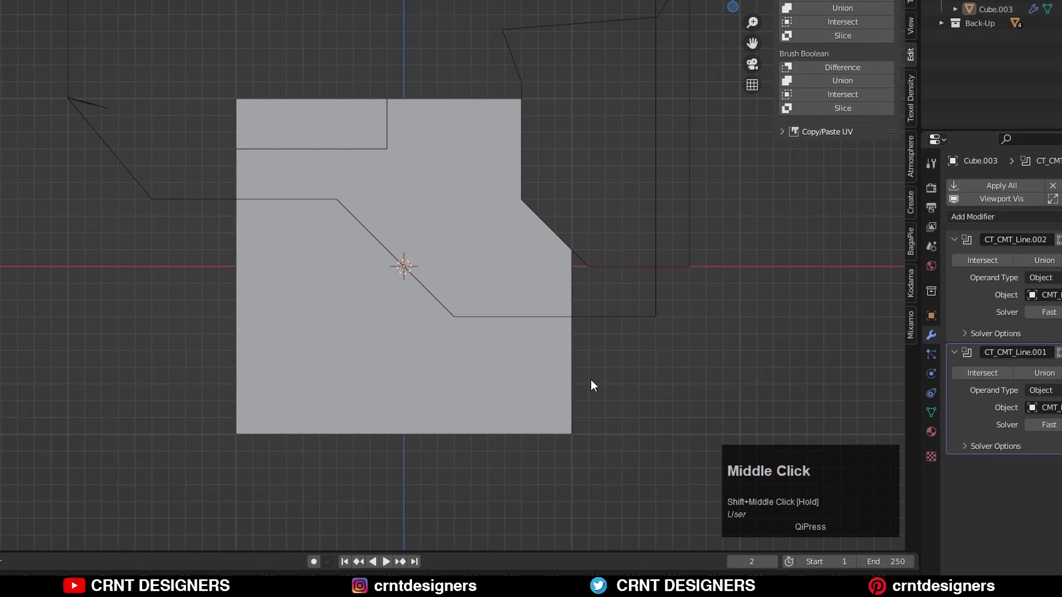
- Carve a 24-segment circular hole into Cube.002's upper right, kept as a live boolean
left_click(436, 219)
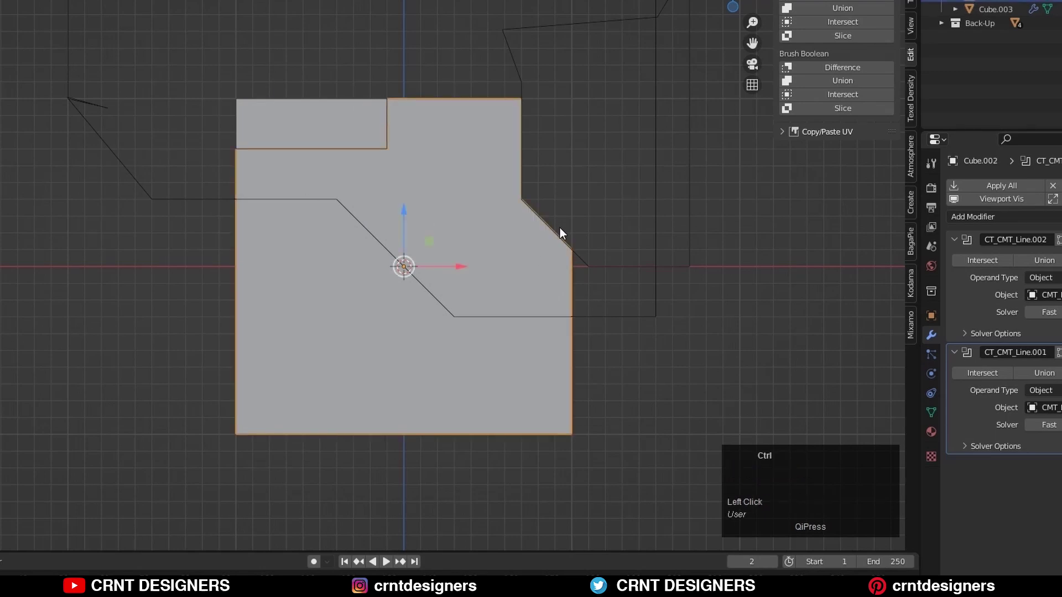
key("ctrl+shift+x")
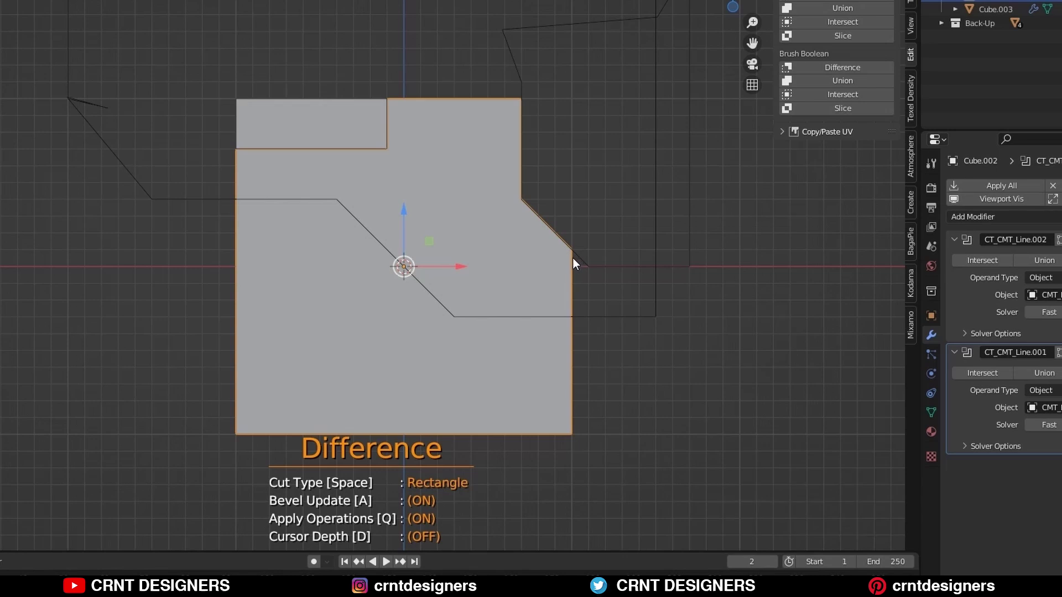
key("space")
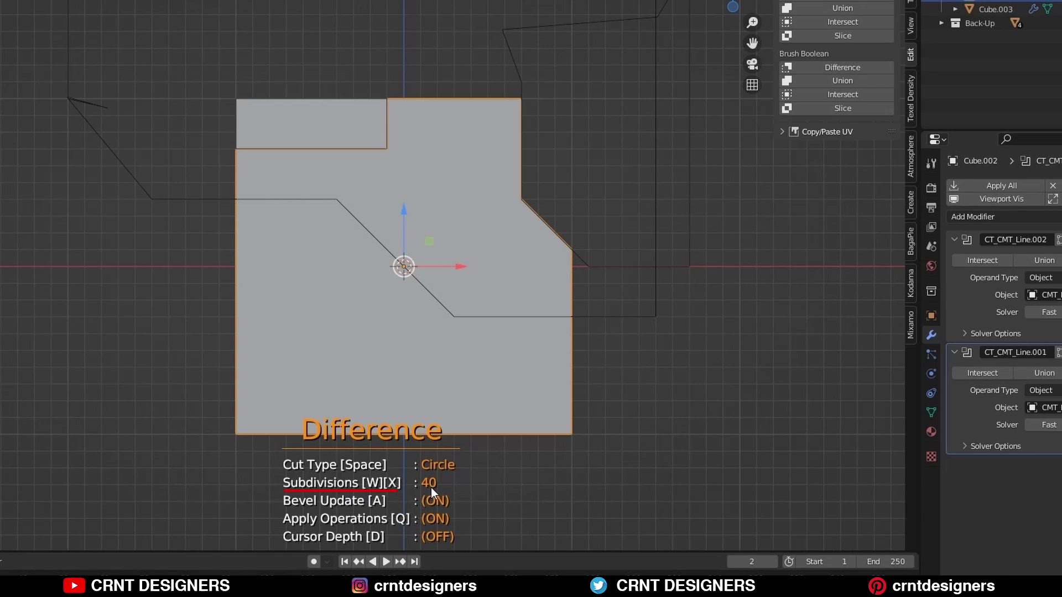
key("w")
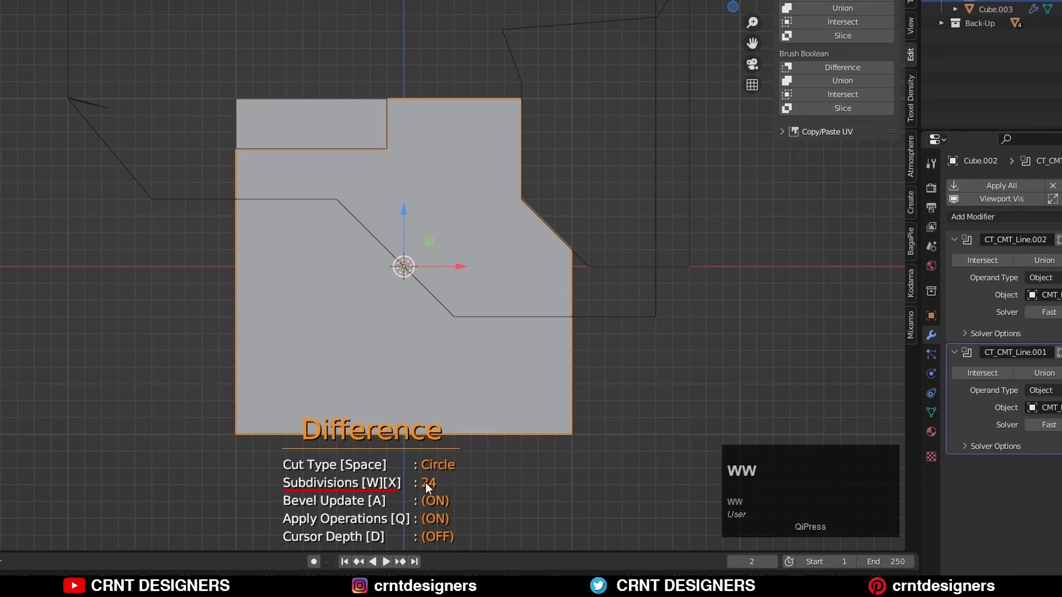
key("w")
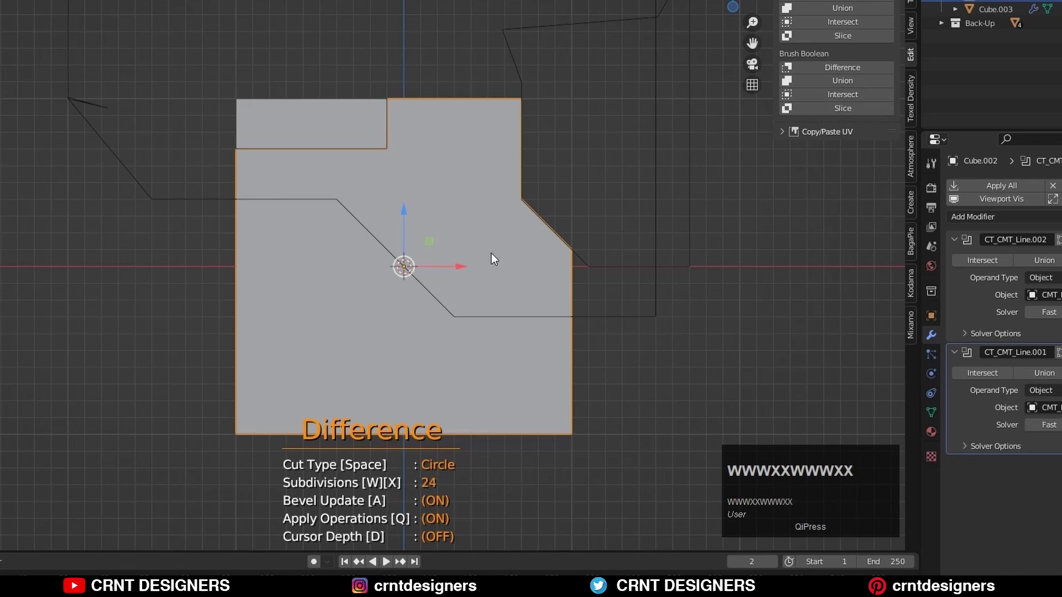
left_click(477, 201)
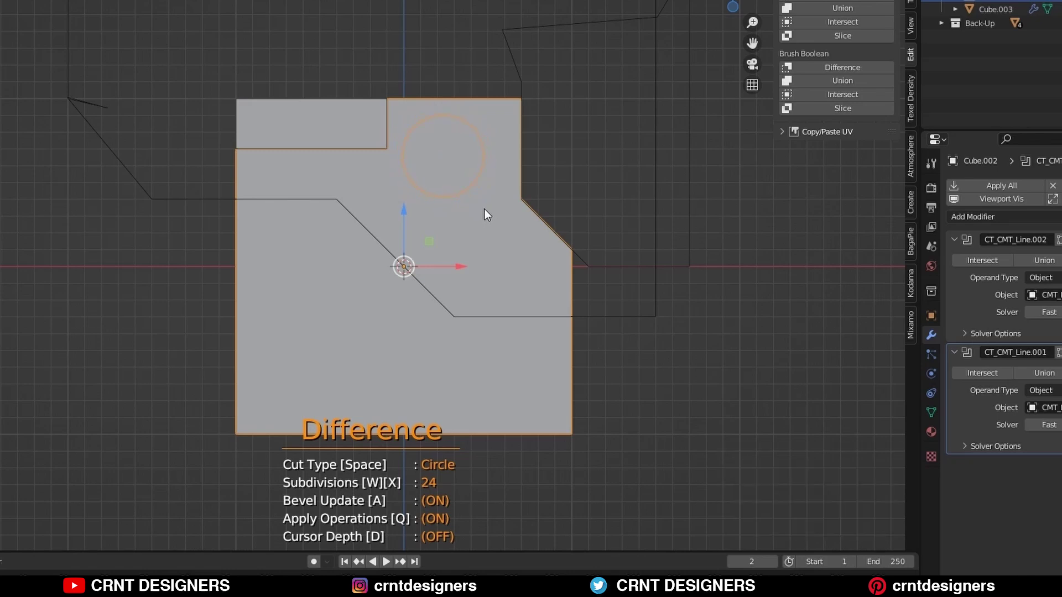
key("q")
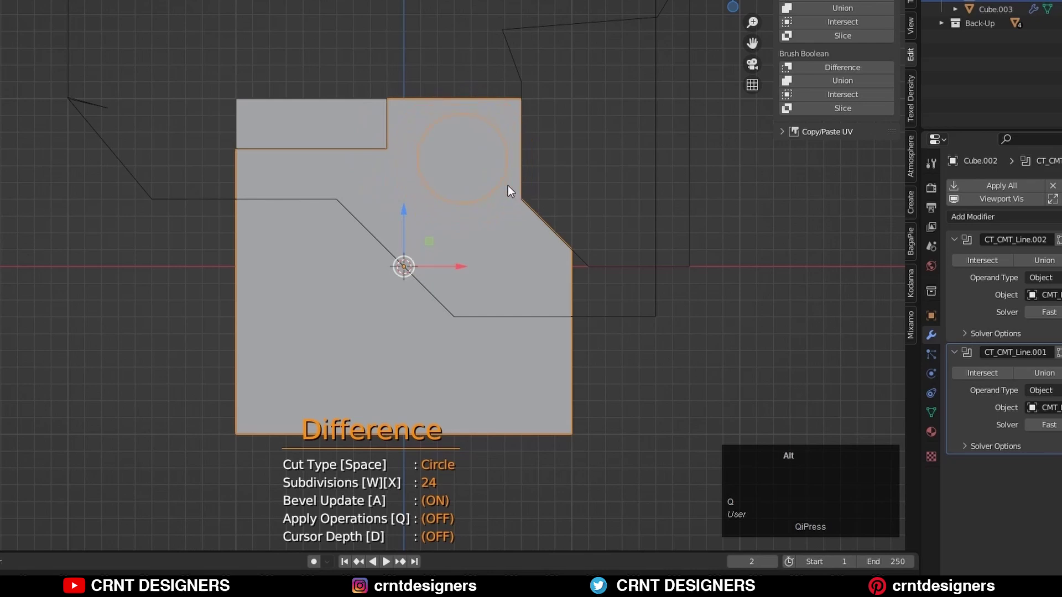
left_click(505, 173)
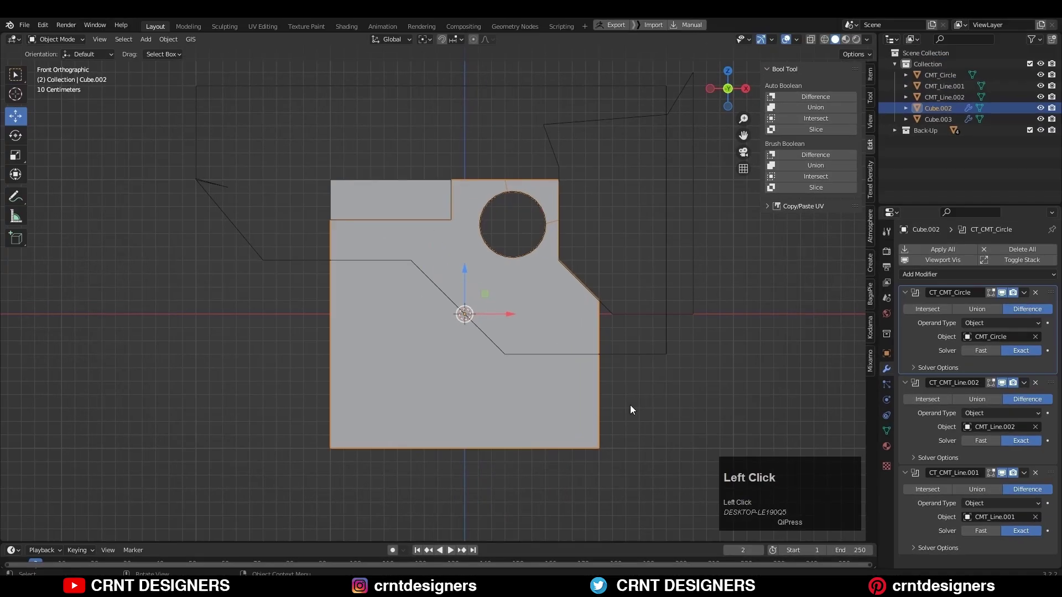
middle_click_drag(630, 410, 575, 370)
- Toggle the CT_CMT_Circle modifier's viewport visibility to compare, leaving the hole shown
left_click(1016, 313)
left_click(1002, 293)
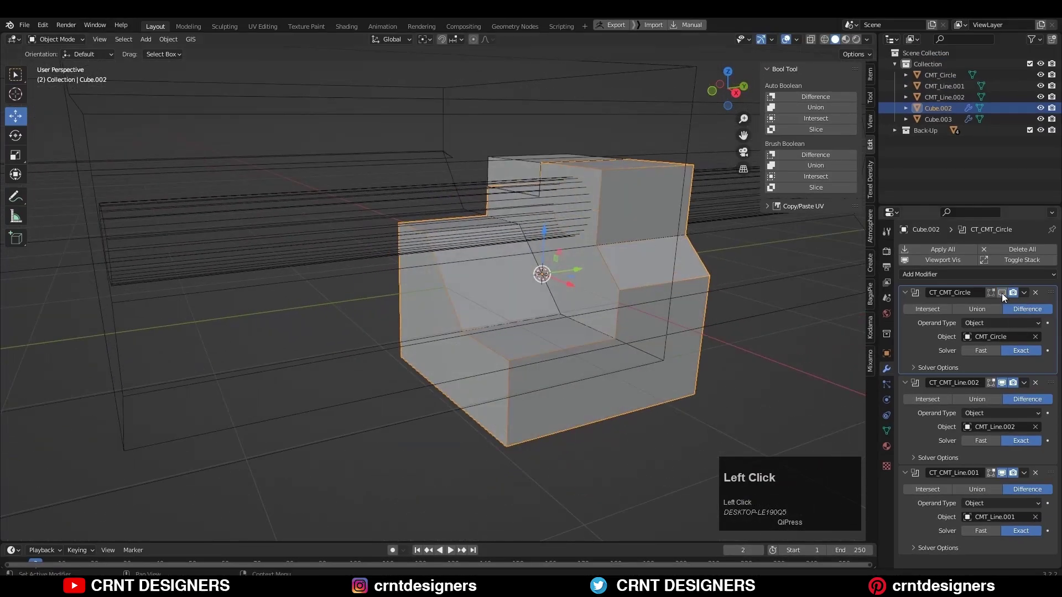
left_click(1001, 294)
left_click(1001, 293)
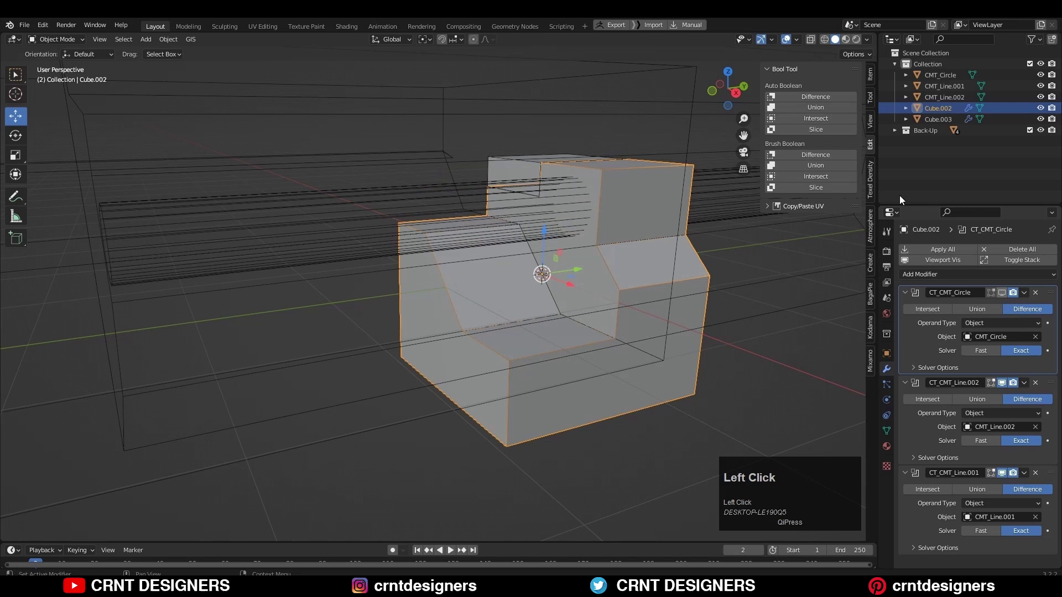
left_click(713, 90)
left_click(1002, 292)
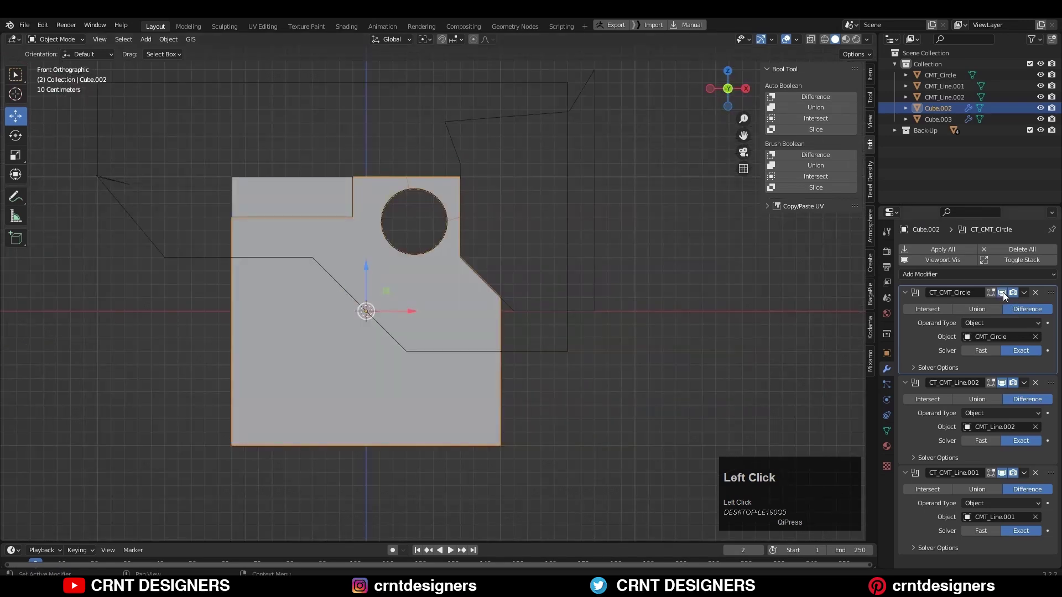
left_click(1003, 292)
left_click(1004, 294)
left_click(1005, 295)
left_click(1004, 295)
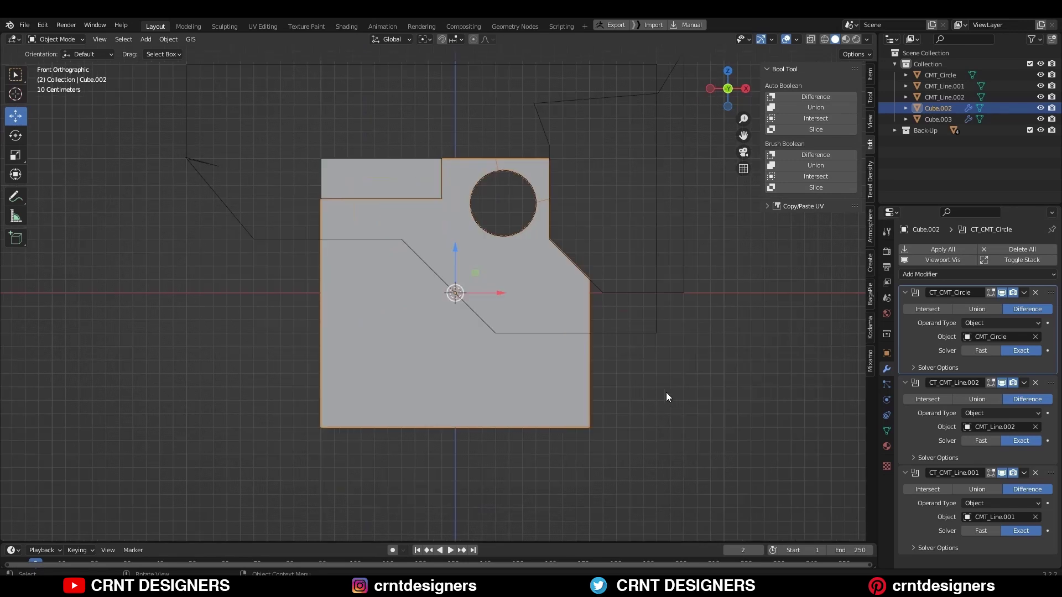
left_click(666, 393)
left_click(486, 390)
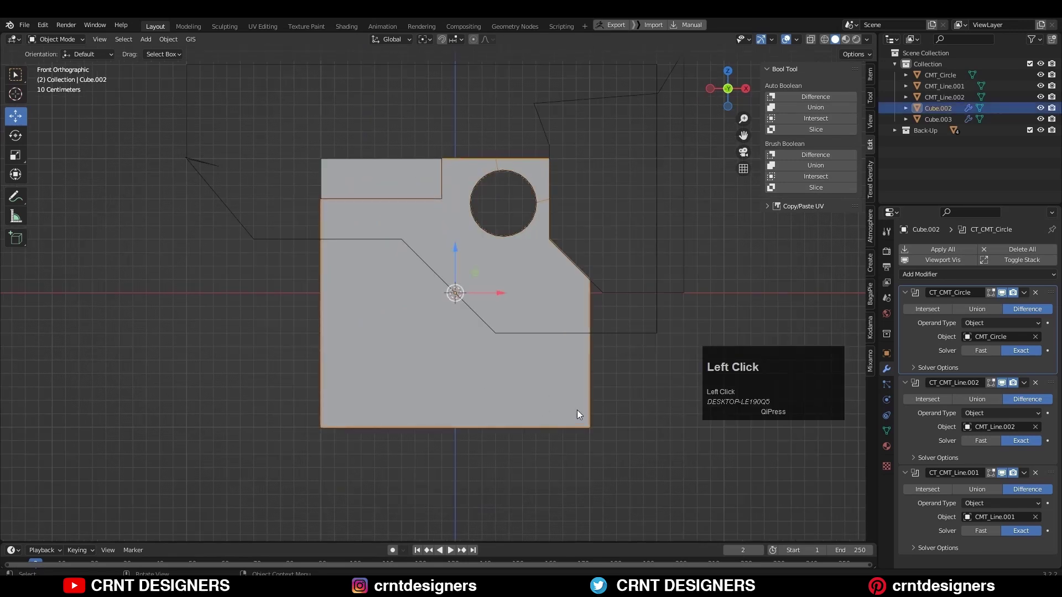
- Start a Carver Profil Brush cut, scaled down and rotated to an upright square
key("ctrl+shift+x")
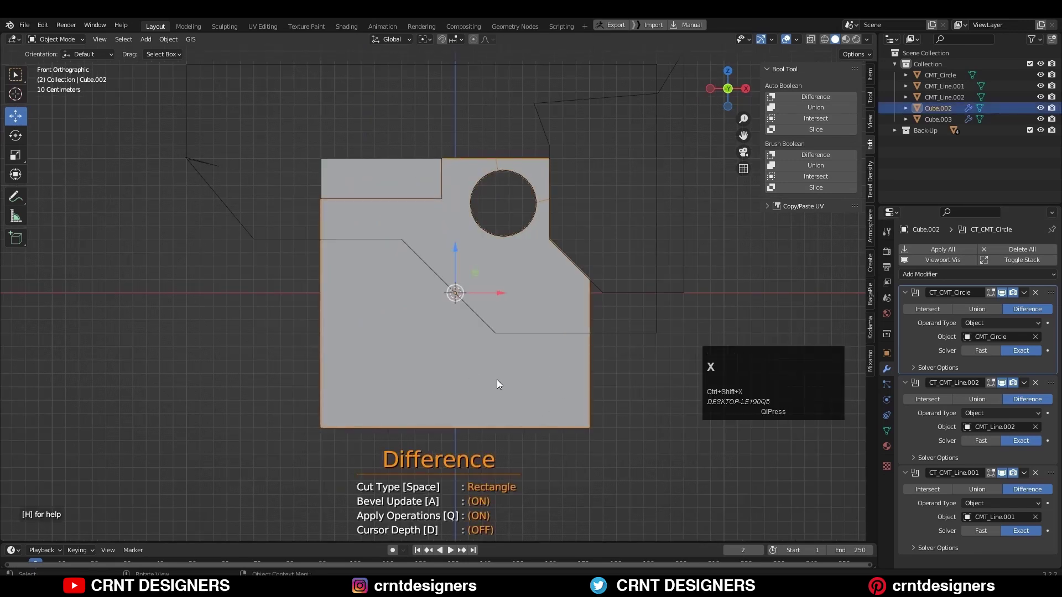
key("b")
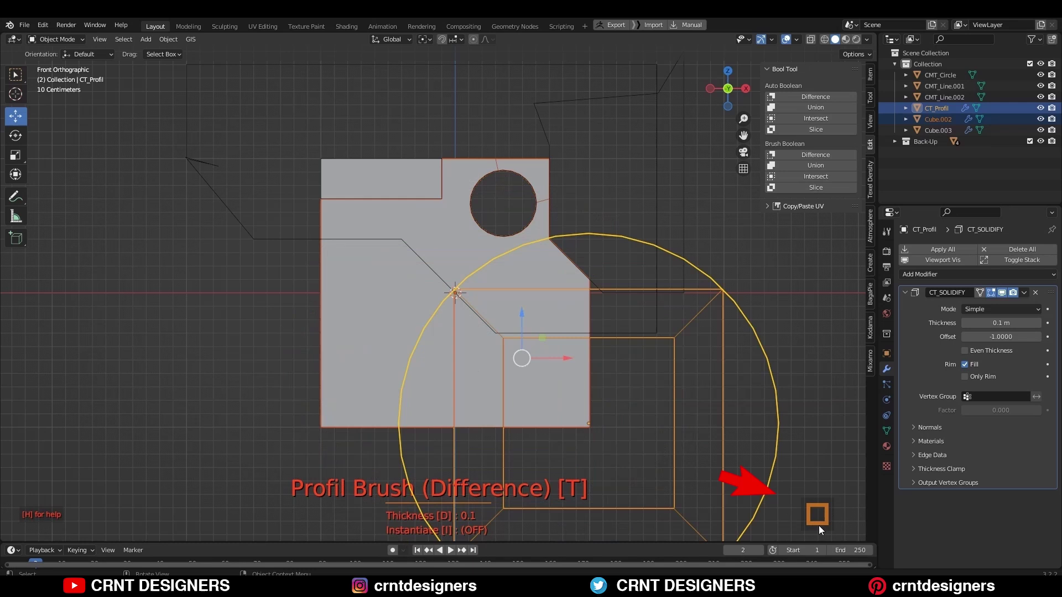
key("s")
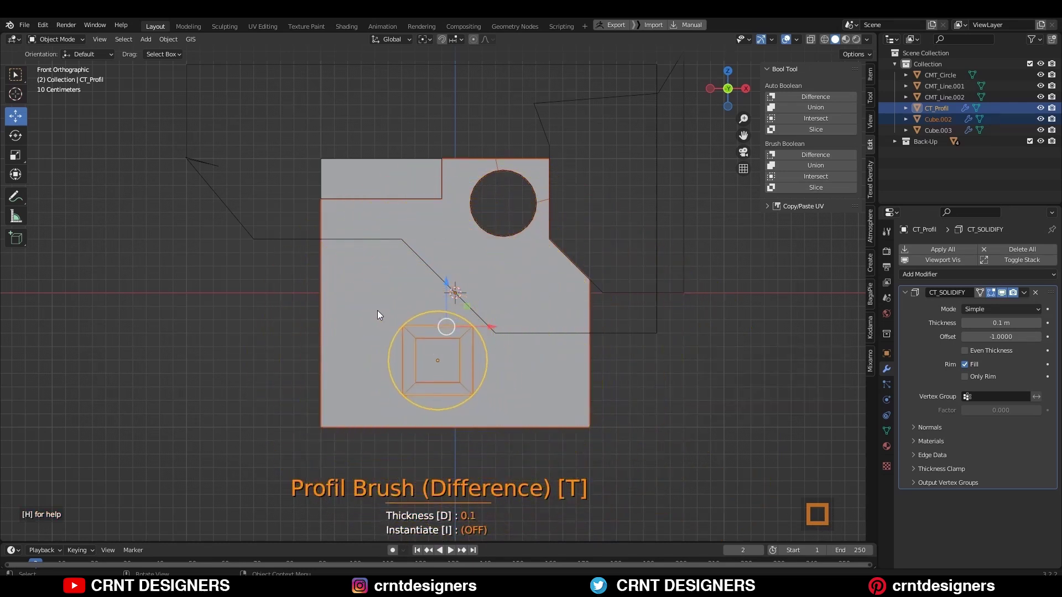
left_click(377, 311)
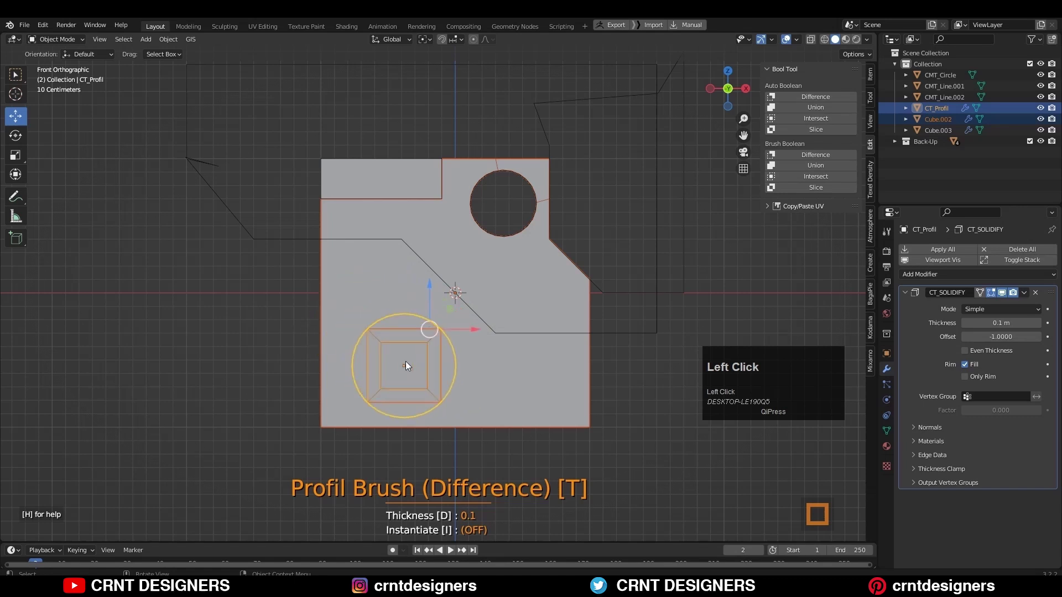
mouse_move(397, 363)
left_mouse_down()
mouse_move(396, 354)
mouse_move(422, 353)
mouse_move(434, 377)
mouse_move(408, 337)
mouse_move(440, 370)
mouse_move(406, 336)
mouse_move(387, 370)
left_mouse_up()
- Try brush arrays and profiles, then set the brush thickness to 3.0
key("Up")
key("Up")
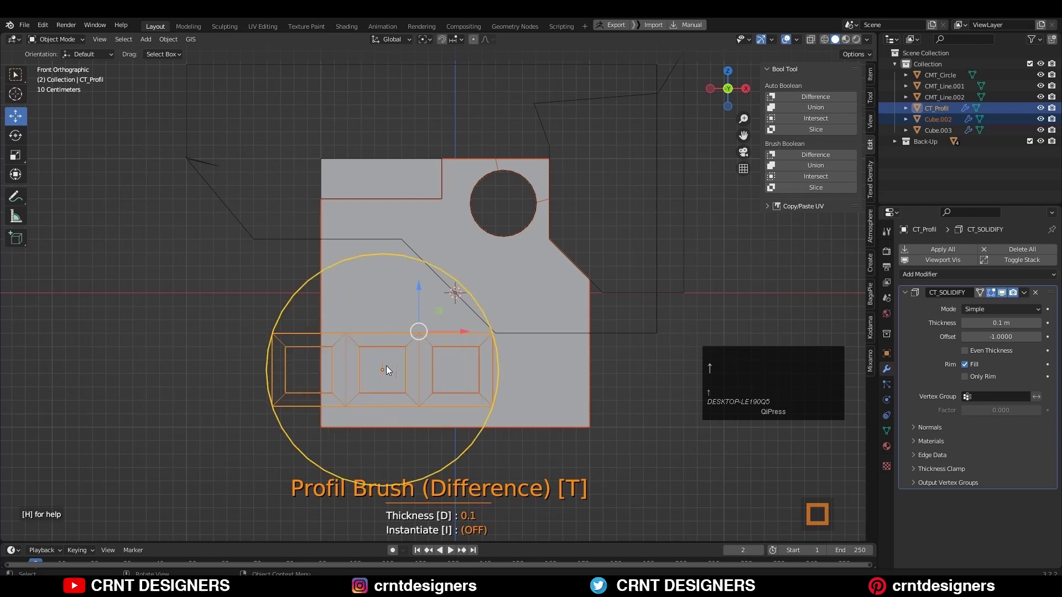
key("Right")
key("Right")
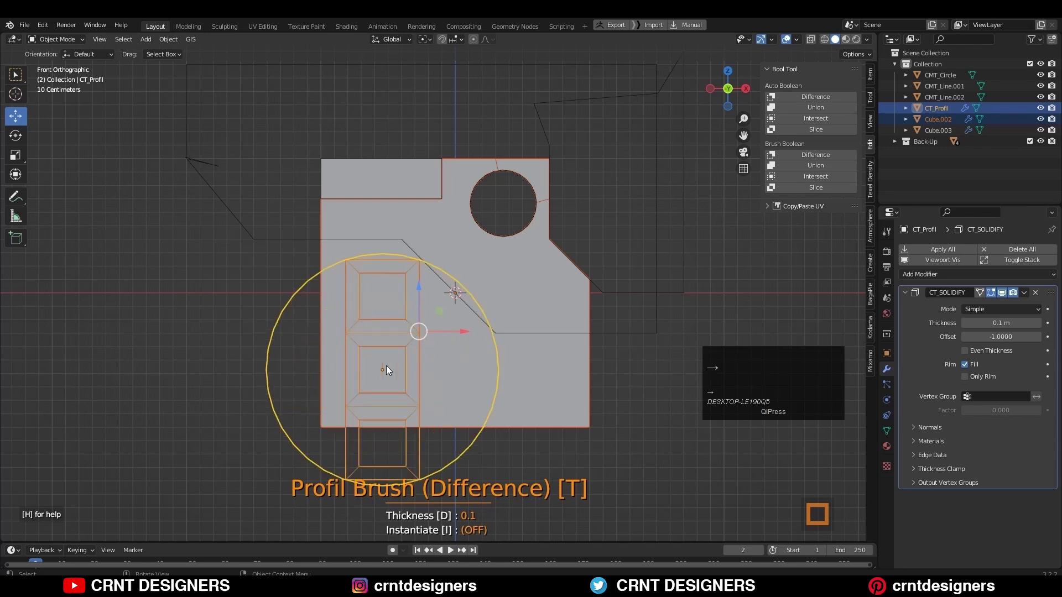
key("Left")
key("Left")
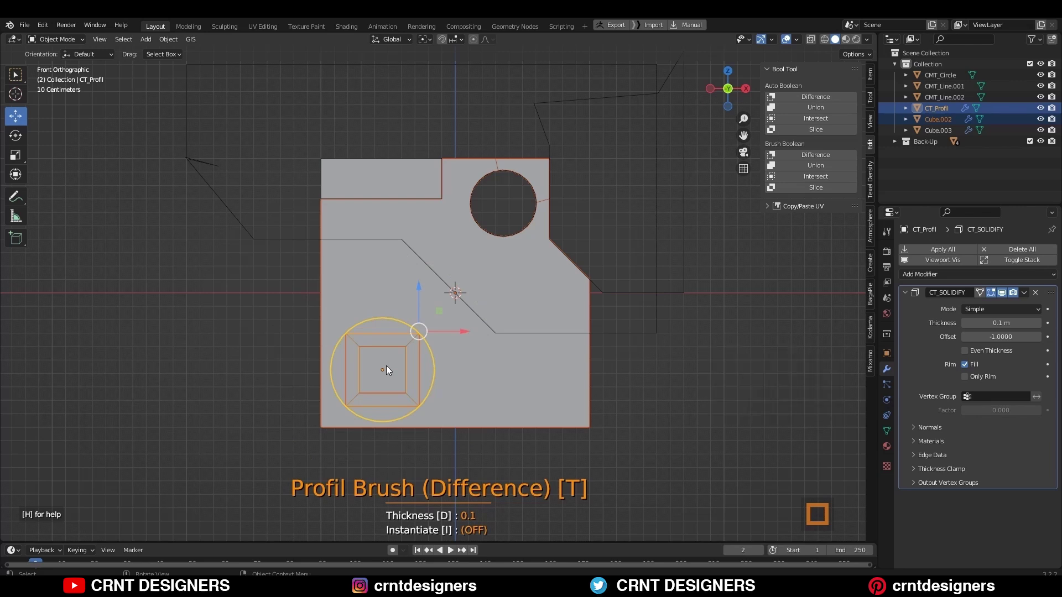
key("w")
key("w")
key("w")
key("w")
key("w")
key("w")
key("w")
key("w")
key("w")
key("w")
key("w")
key("w")
key("w")
key("w")
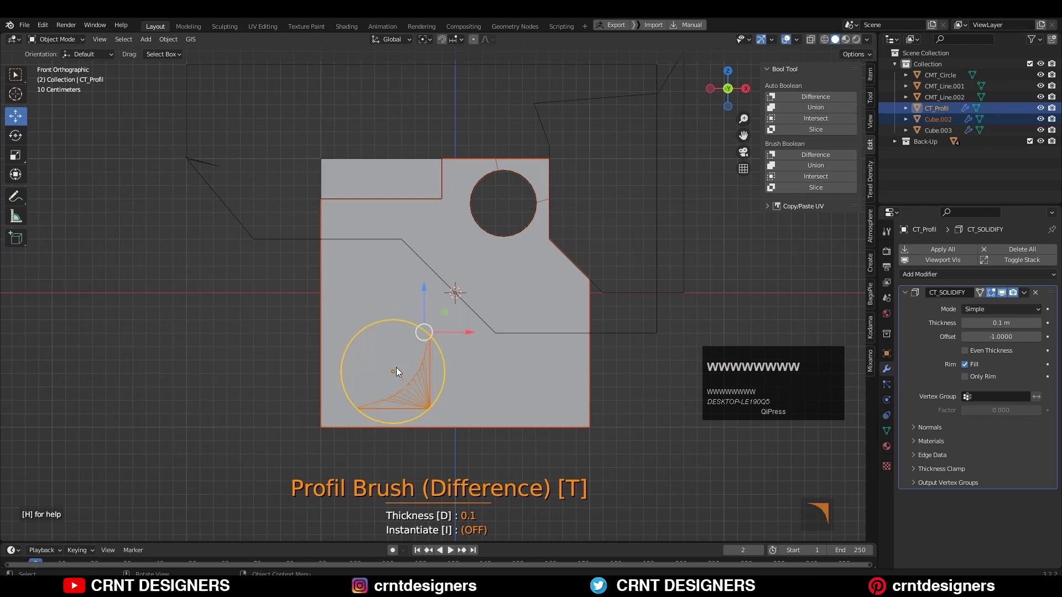
key("d")
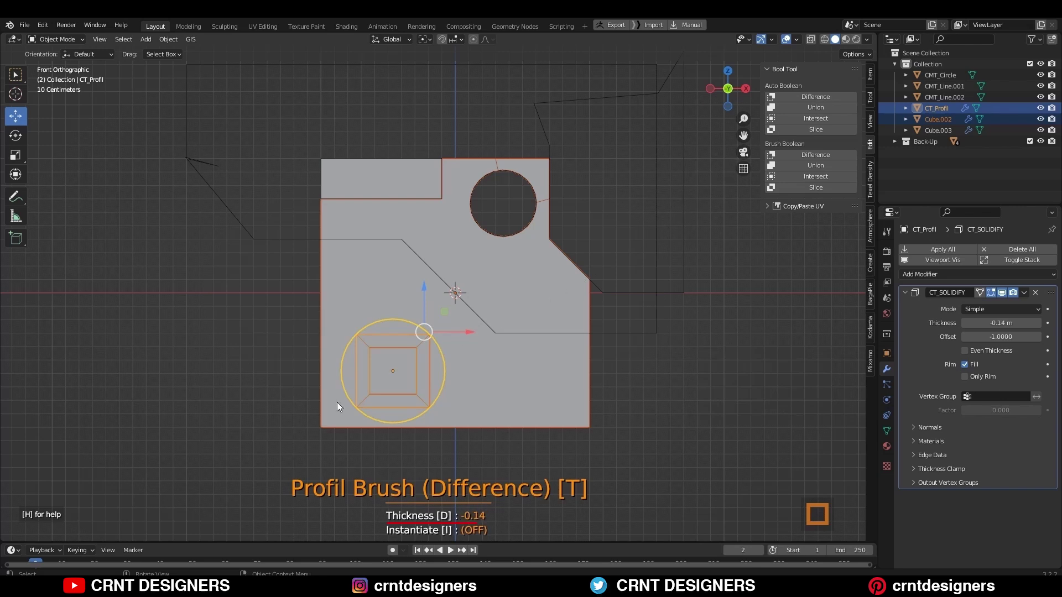
key("space")
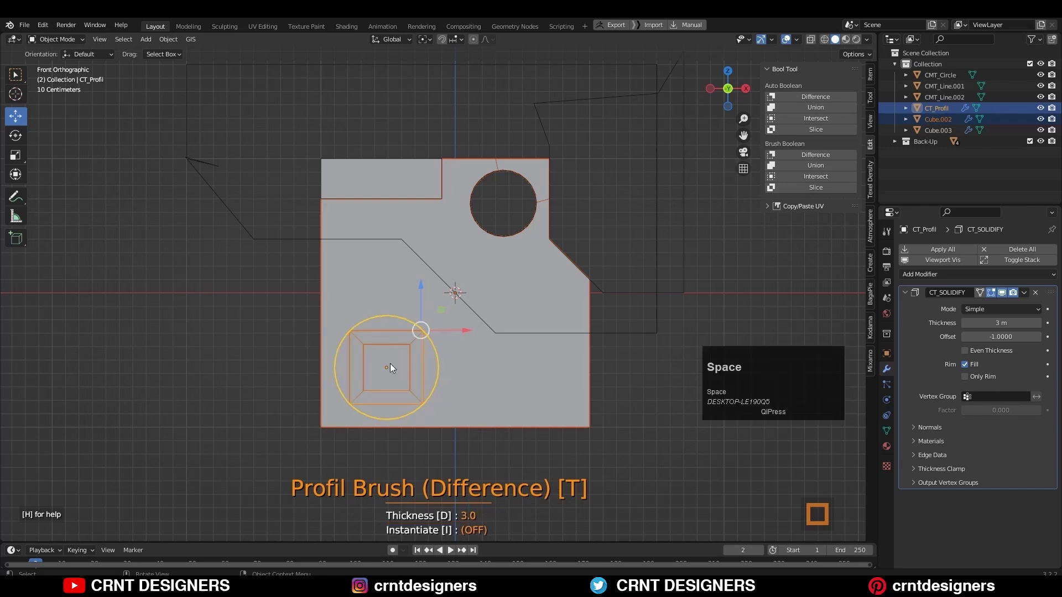
- Stamp the square recess into the lower-left face, adjust thickness to 12.1, and apply
left_click(397, 369)
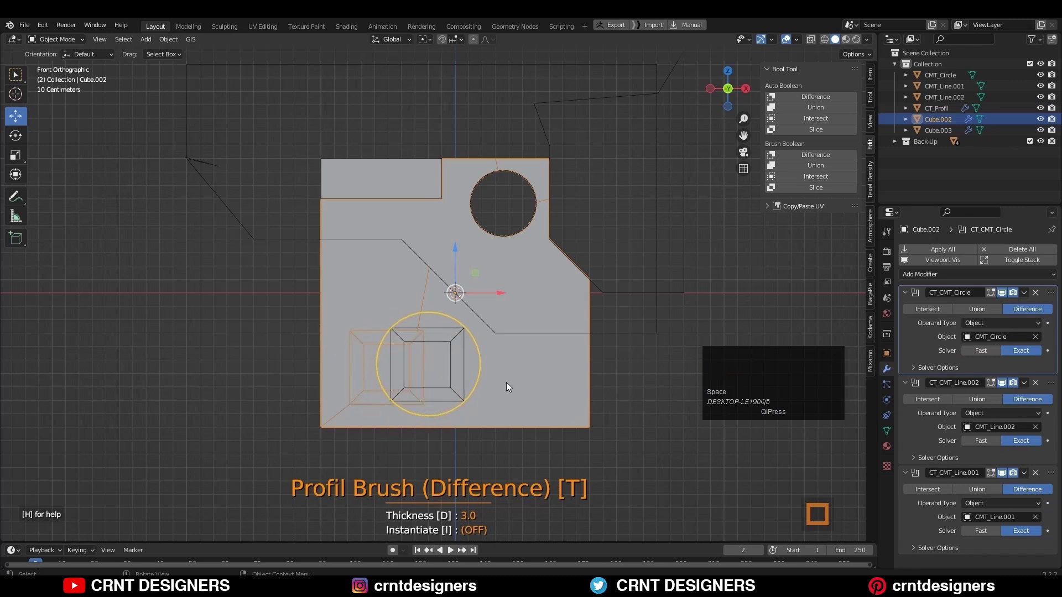
middle_click_drag(530, 383, 622, 353)
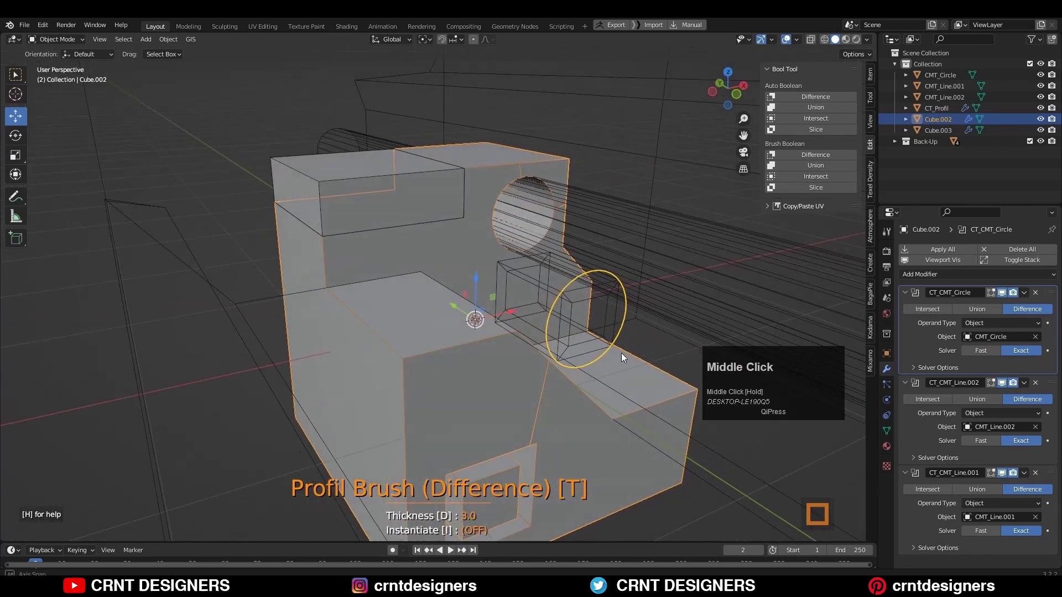
scroll(604, 390, "down", 1)
scroll(604, 390, "down", 2)
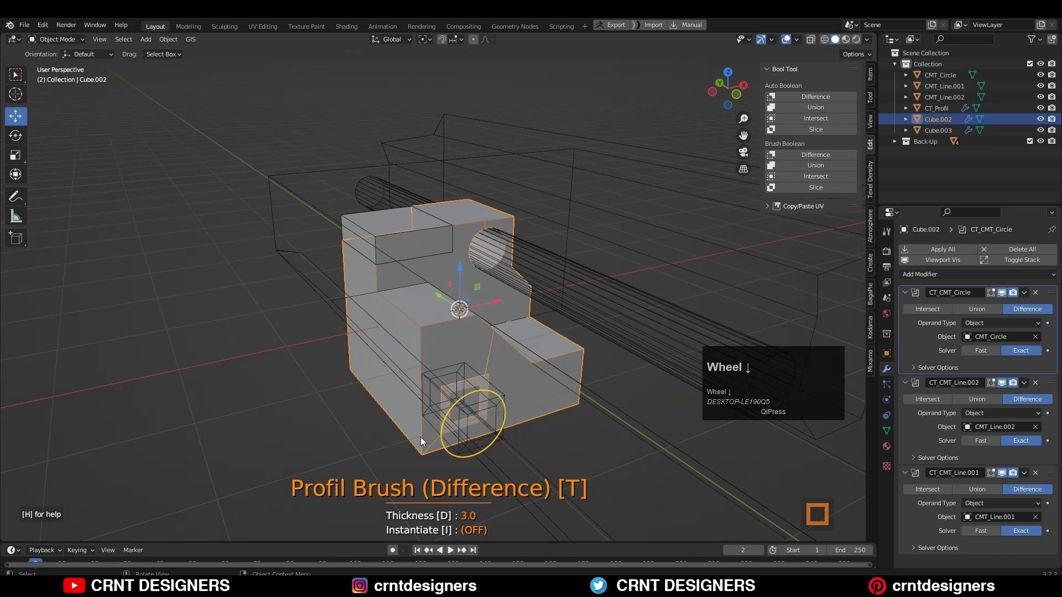
middle_click_drag(361, 417, 573, 397)
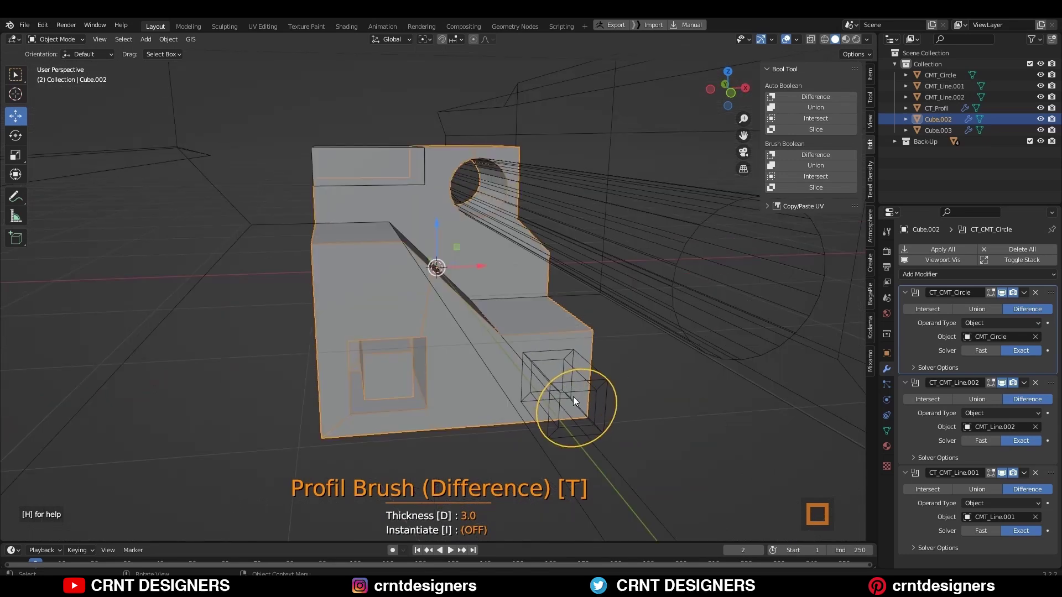
key("d")
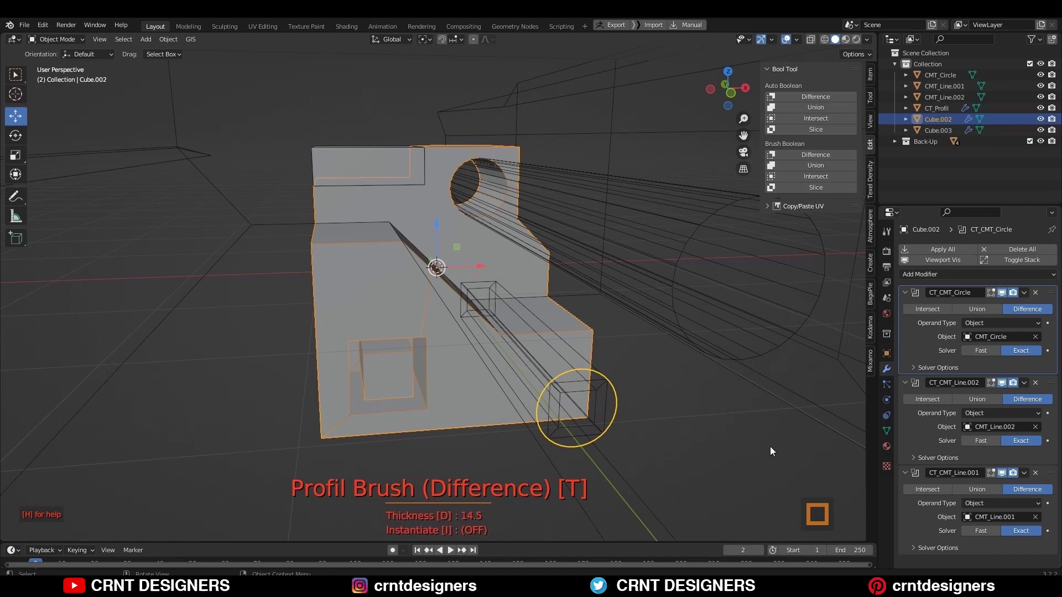
left_click(609, 461)
key("space")
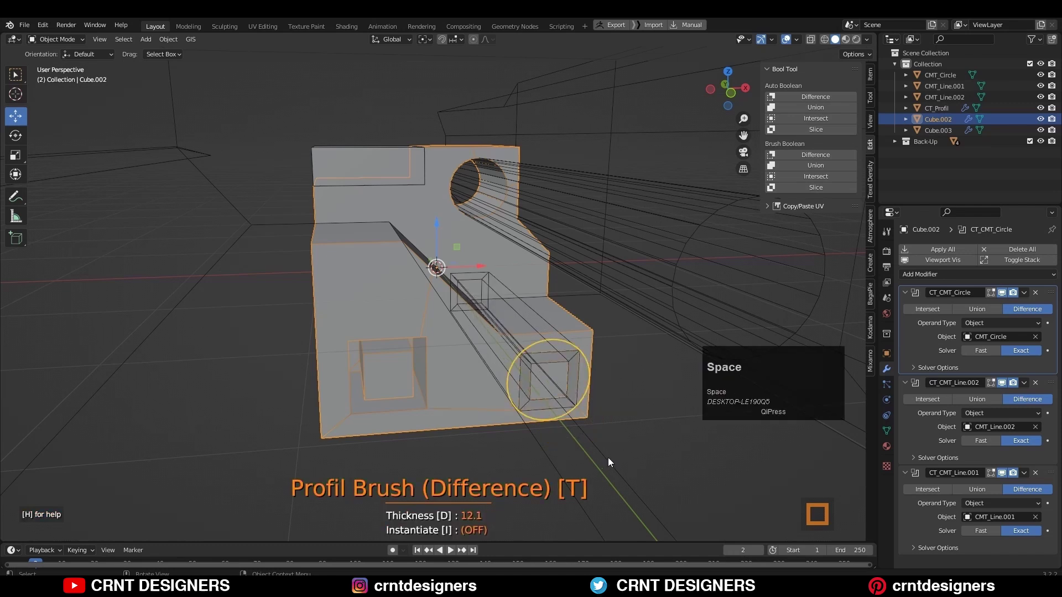
- Add a small plane and move it to the left of the block
scroll(278, 266, "down", 3)
key("shift+a")
left_click(190, 275)
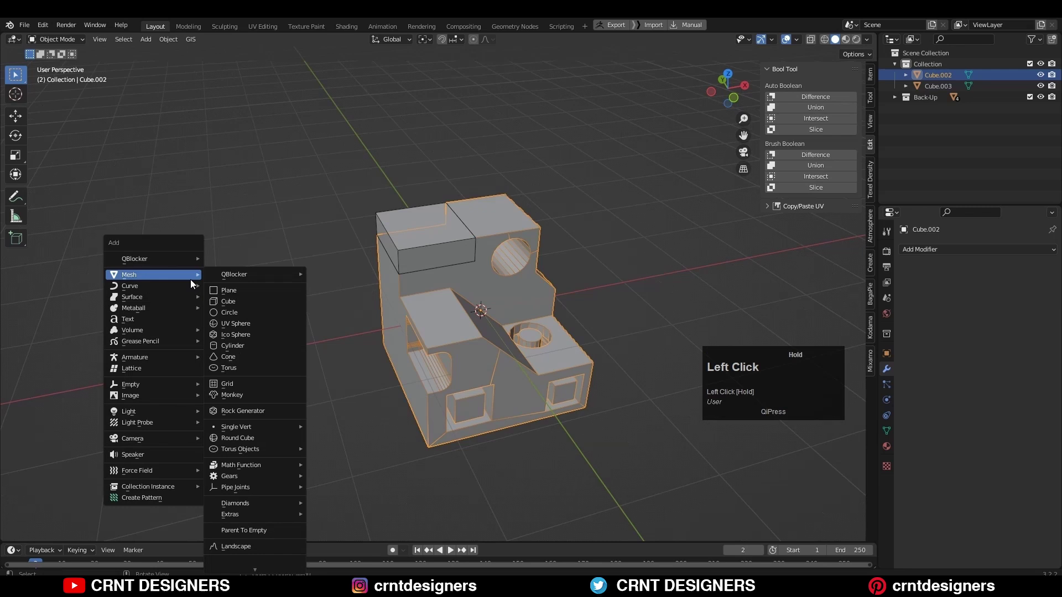
left_click(232, 276)
key("s")
left_click(523, 305)
left_click(15, 116)
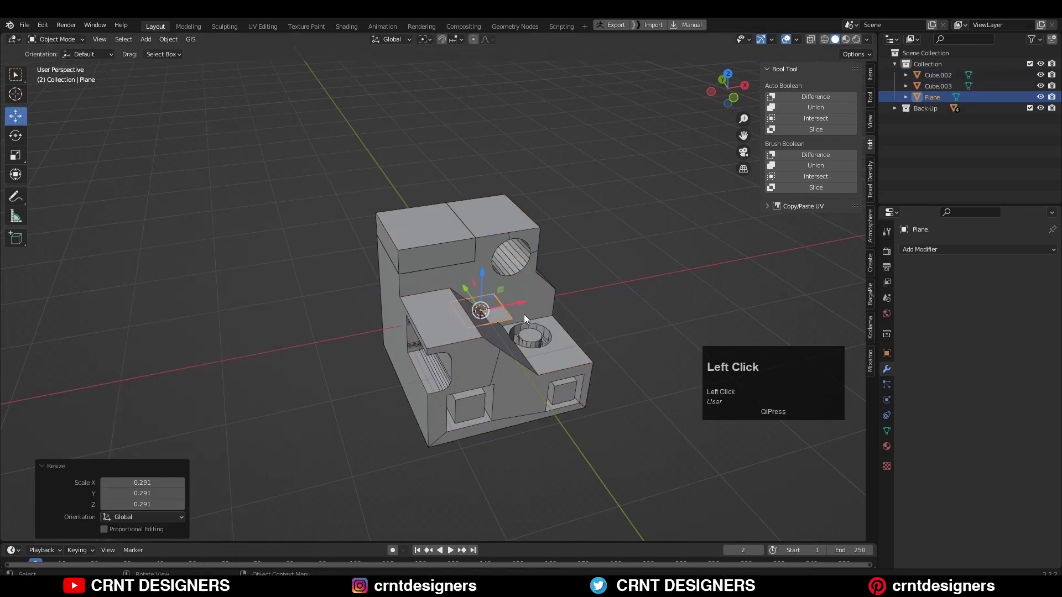
left_click_drag(523, 314, 265, 366)
- Add two centred, perpendicular loop cuts across the plane in Edit Mode
key("Tab")
middle_click_drag(343, 361, 349, 300, "shift")
scroll(347, 361, "up", 2)
key("1")
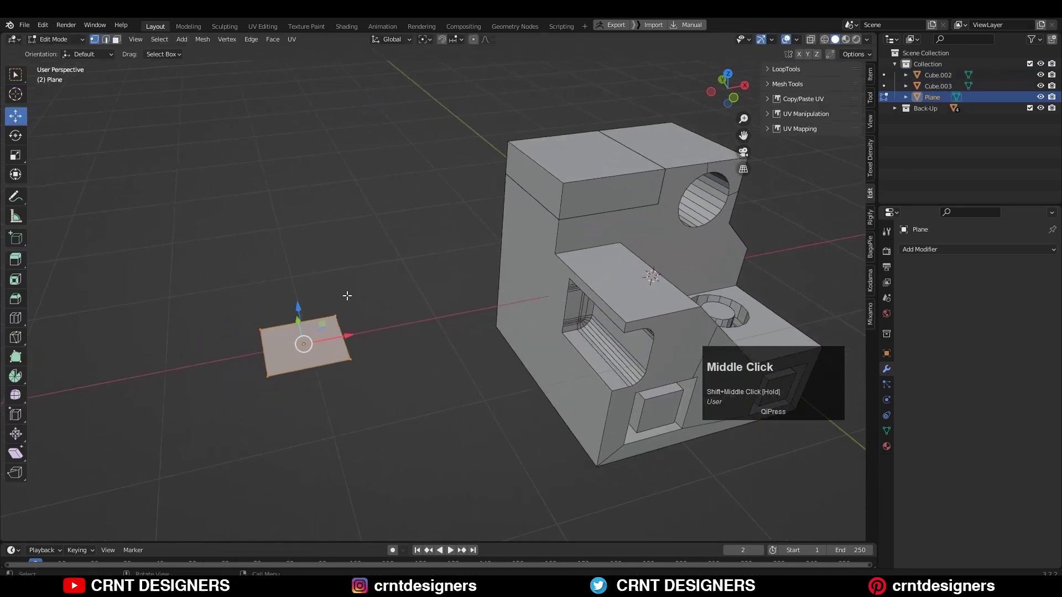
key("ctrl+r")
left_click(331, 342)
right_click(331, 343)
middle_click_drag(332, 343, 441, 349, "ctrl")
key("ctrl+r")
left_click(441, 349)
right_click(442, 349)
- Scale the plane's four corner vertices inward to form a four-pointed star
left_click(387, 396)
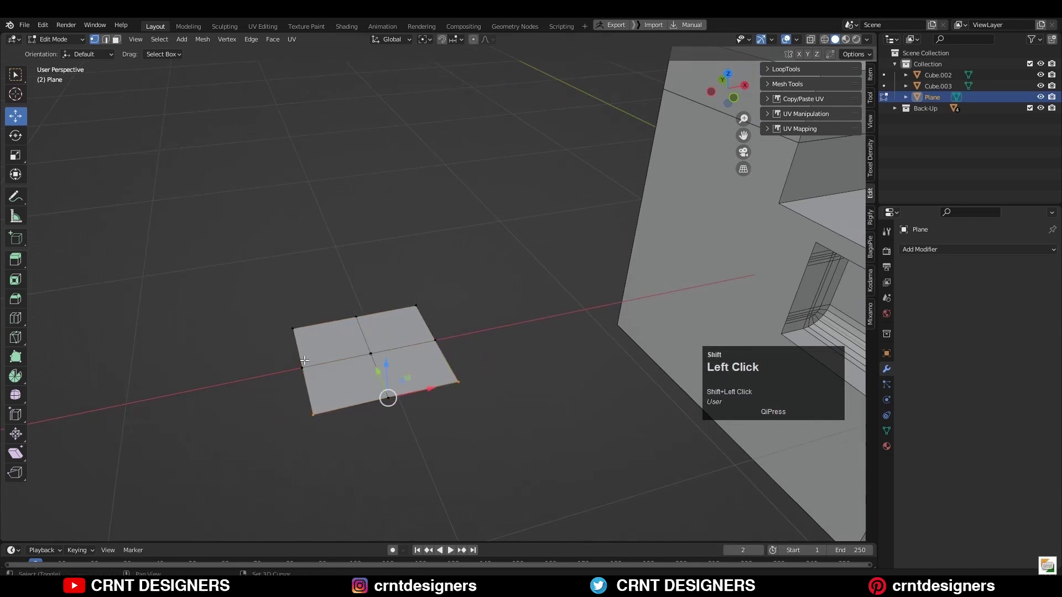
key("s")
left_click(417, 367)
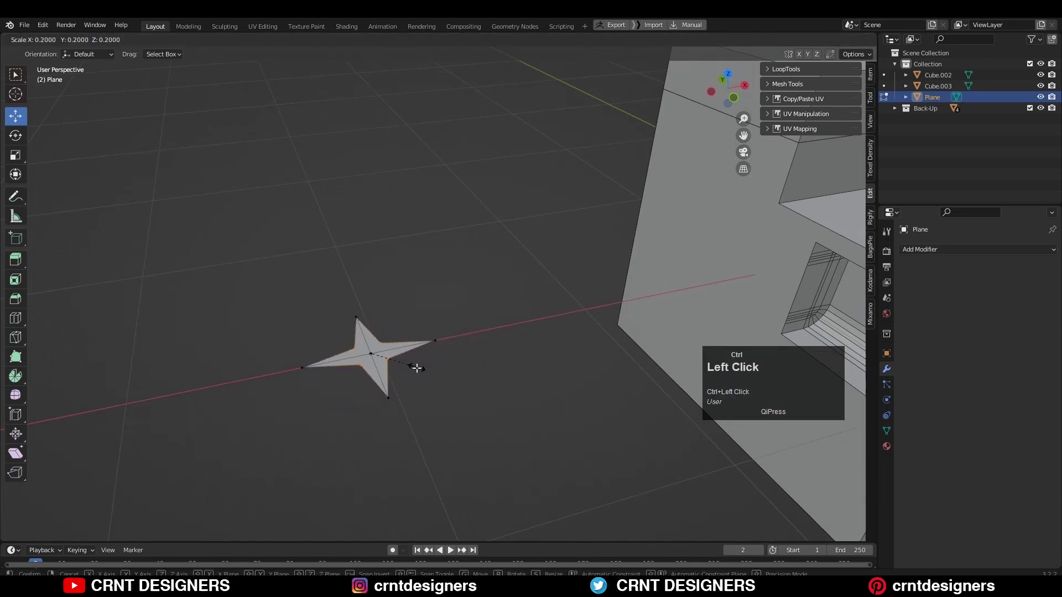
key("Tab")
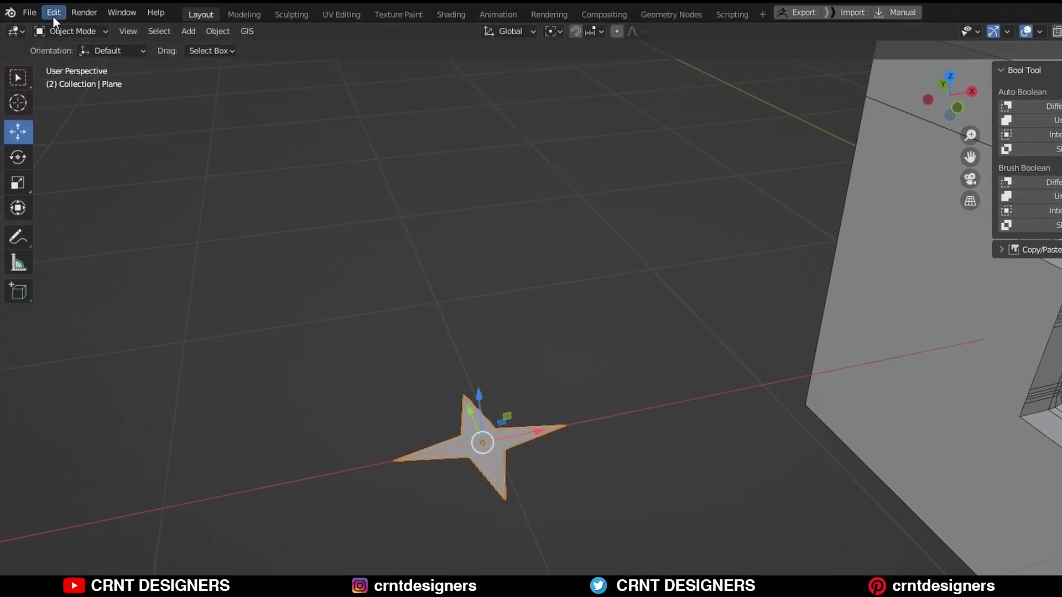
- Open Preferences on the Carver add-on's settings and copy the Carver_Profile- prefix
left_click(42, 25)
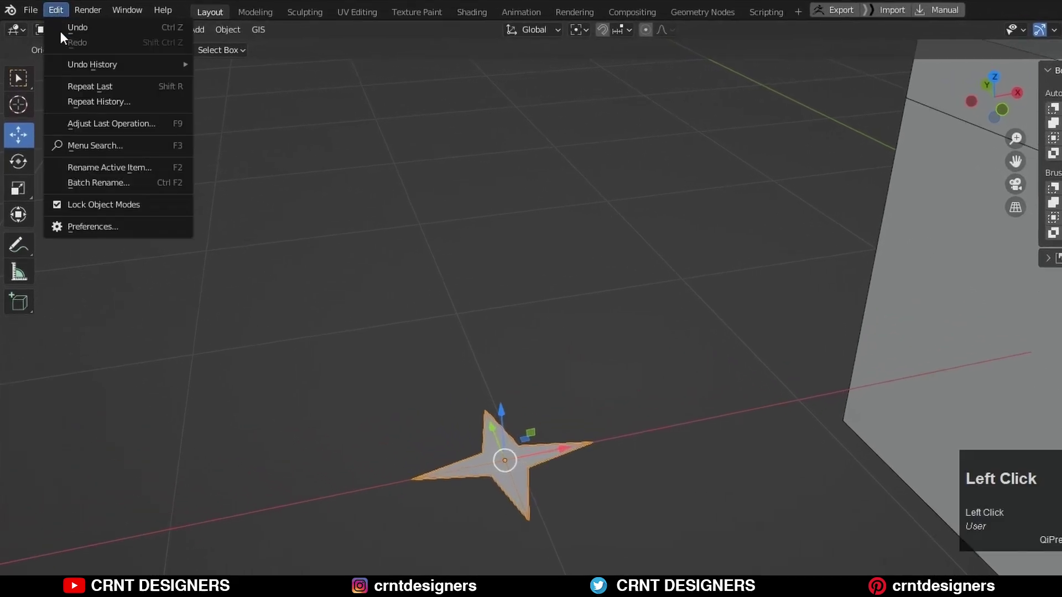
left_click(101, 227)
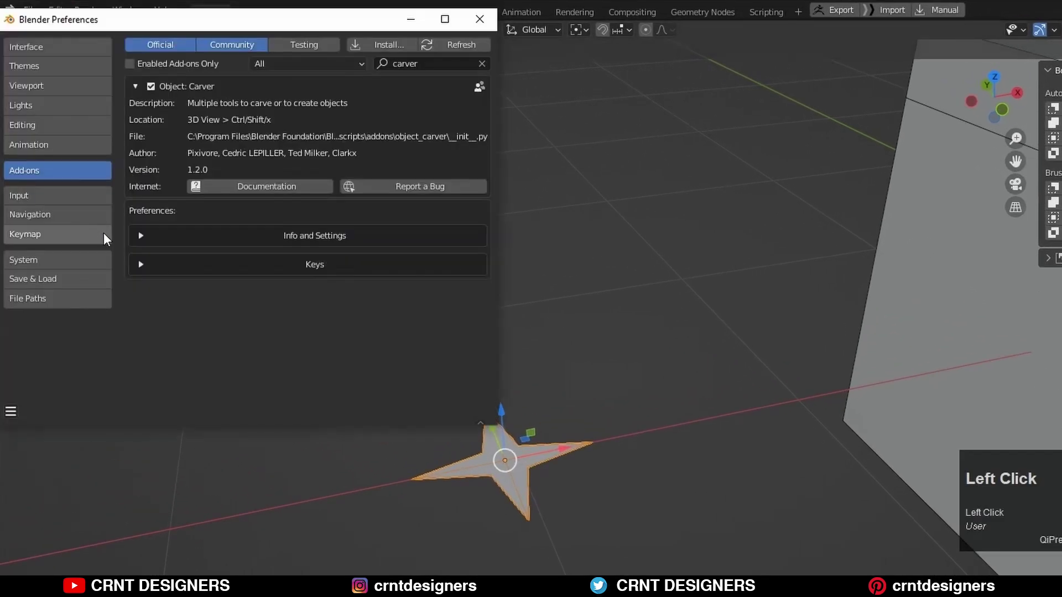
left_click(139, 235)
left_click(276, 321)
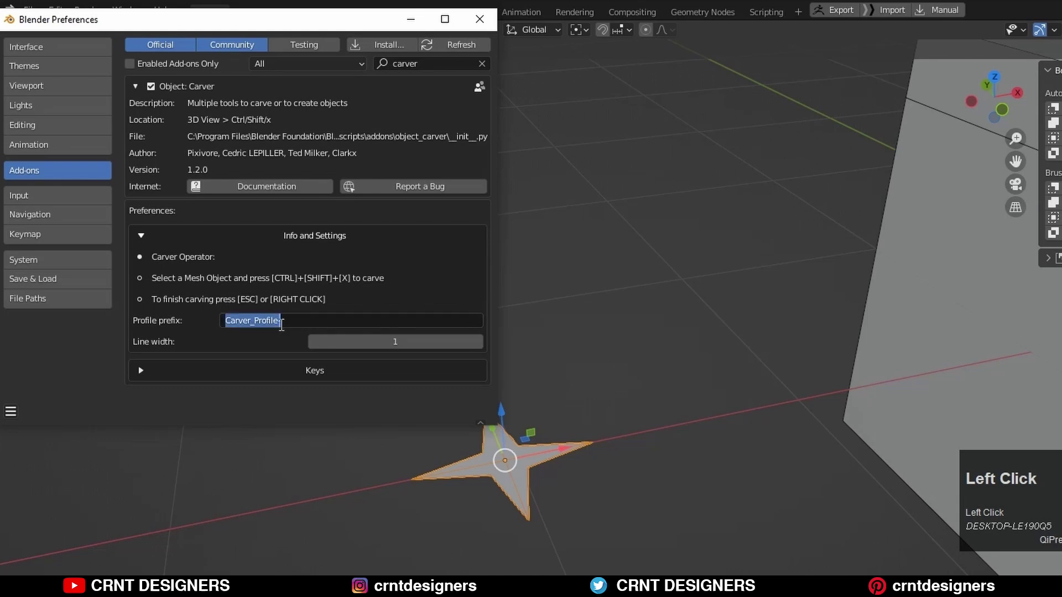
key("ctrl+c")
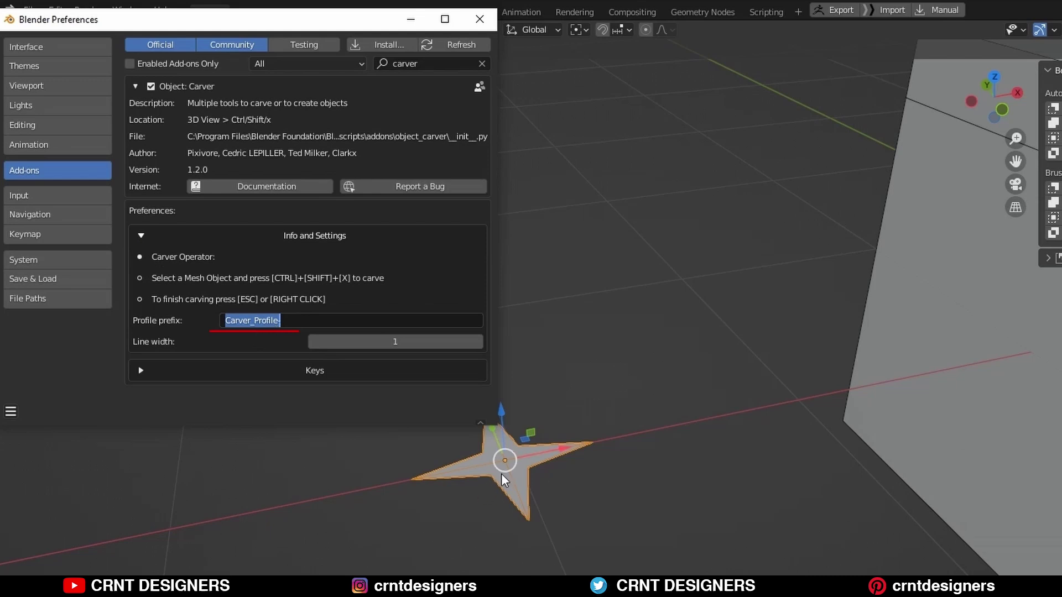
left_click(517, 469)
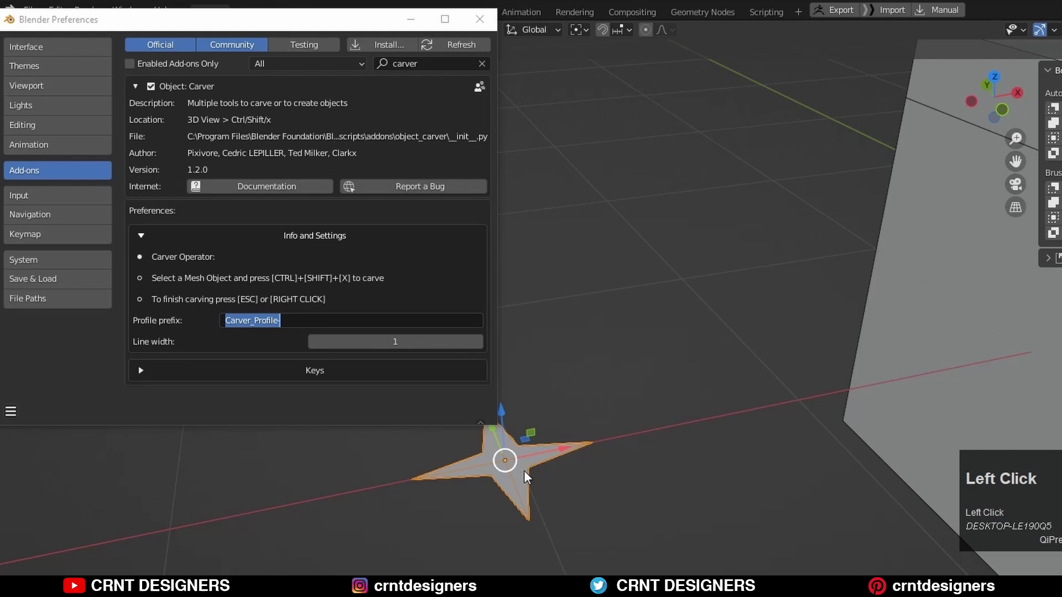
- Close Preferences and rename the star plane to Carver_Profile-Star
left_click(486, 22)
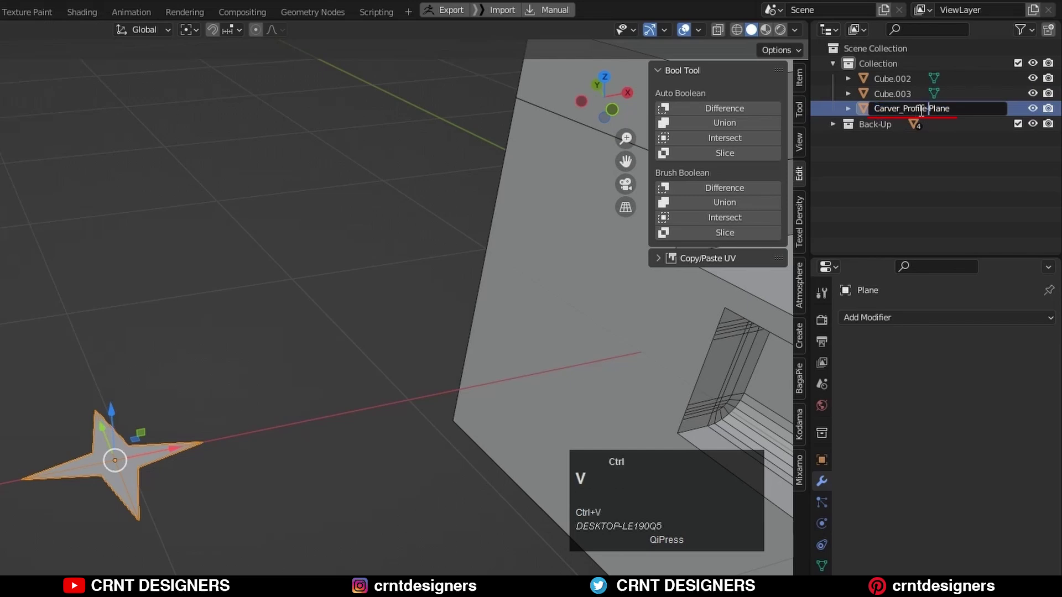
left_click(963, 108)
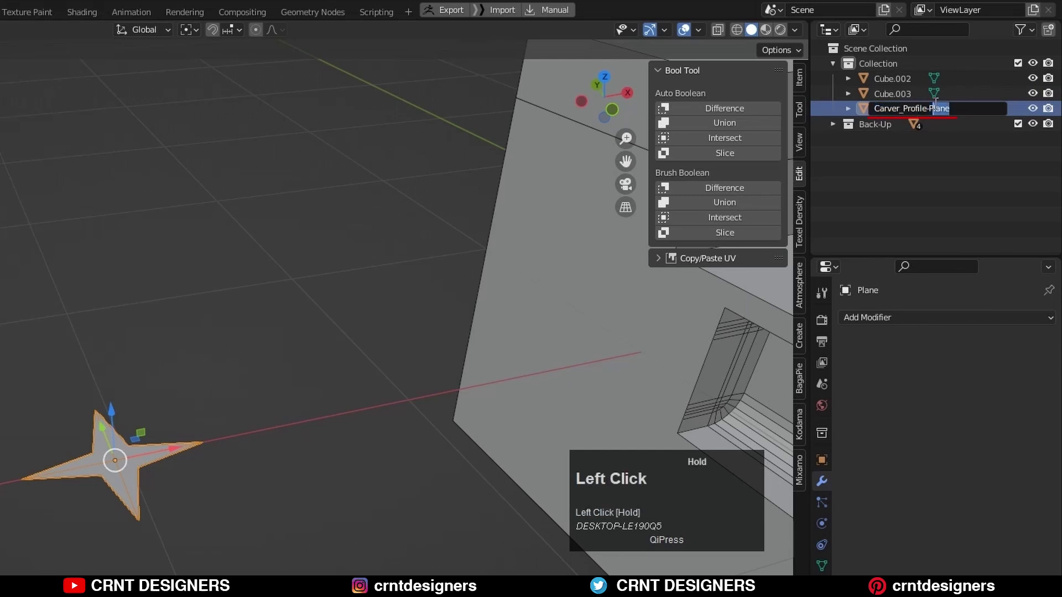
key("shift")
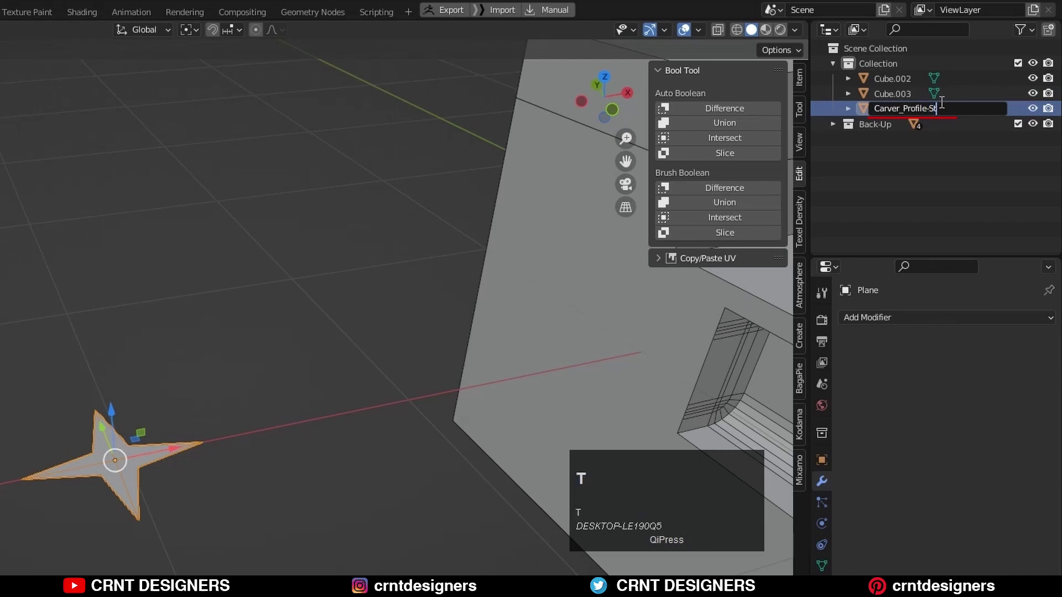
left_click(440, 248)
middle_click_drag(441, 248, 496, 244)
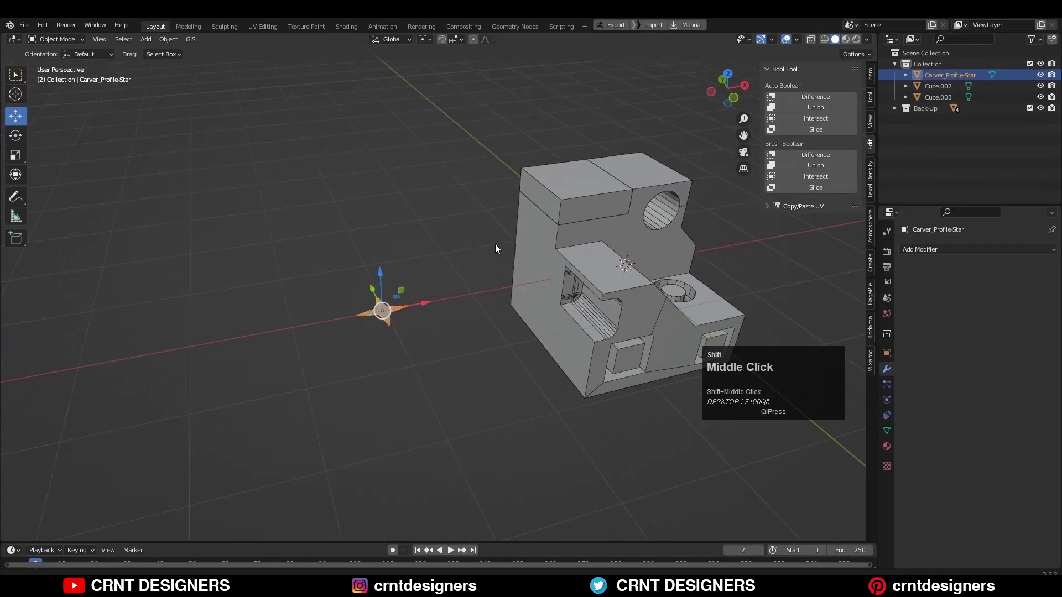
left_click(484, 157)
middle_click_drag(484, 157, 449, 207)
- From the top view, start a Profil Brush carve on Cube.003 using the star profile
left_click(449, 207)
key("KP_7")
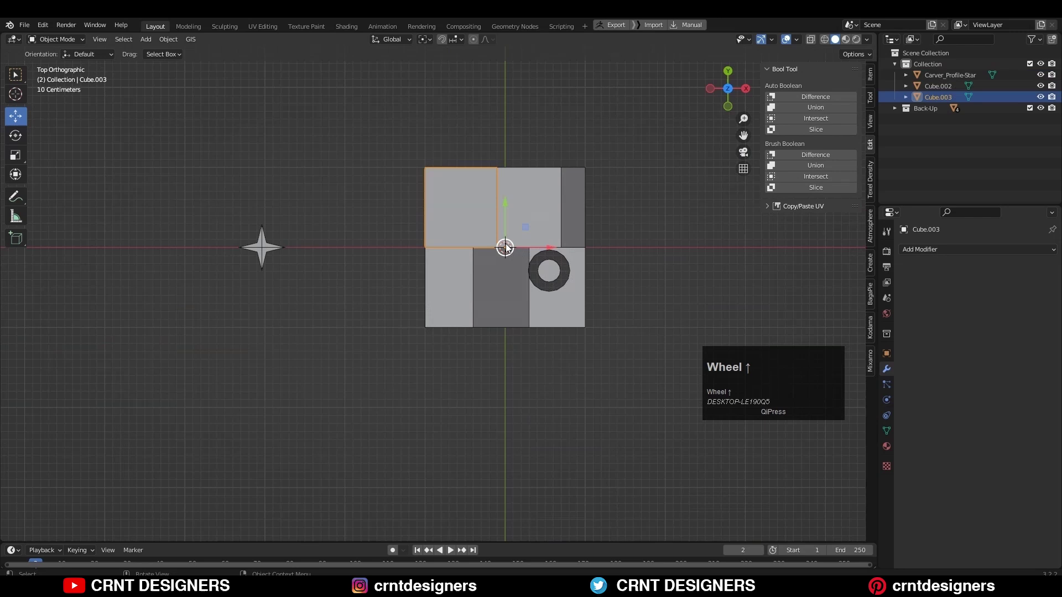
scroll(476, 244, "up", 3)
key("ctrl+shift+x")
key("p")
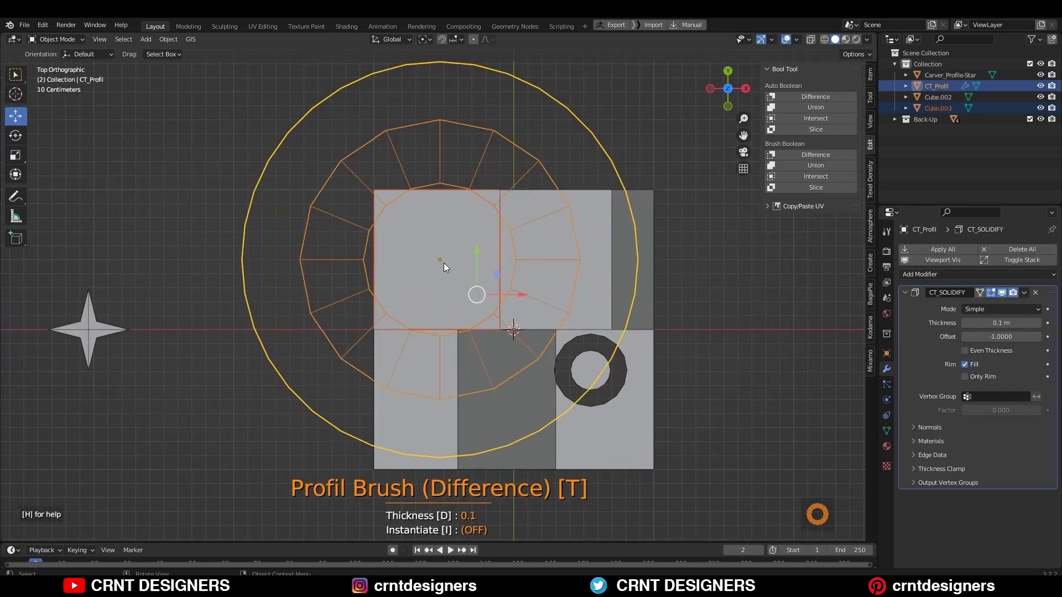
key("w")
key("w")
key("w")
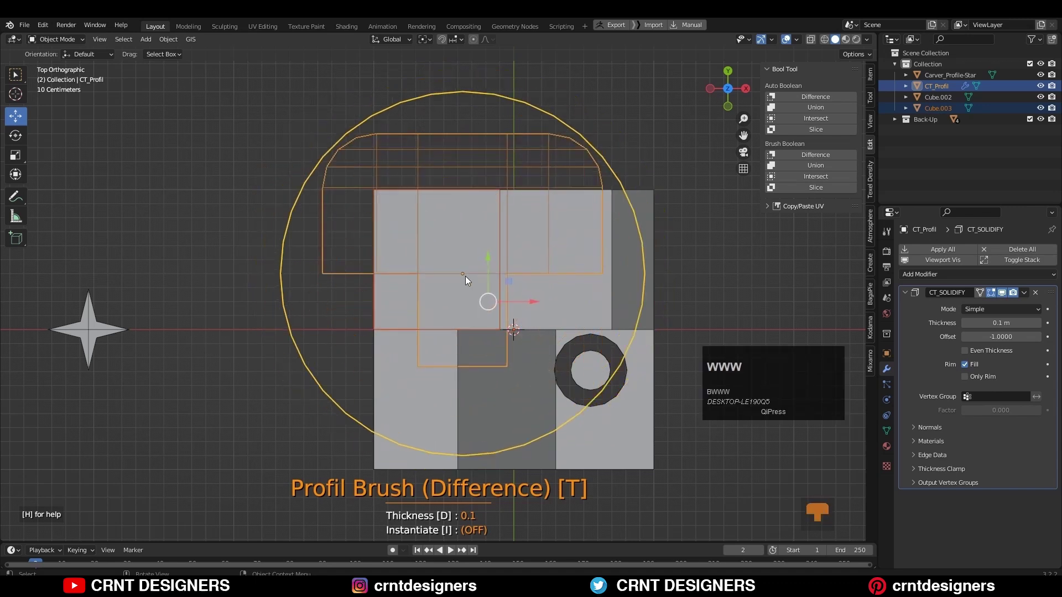
key("w")
key("w")
key("w")
key("w")
key("w")
key("w")
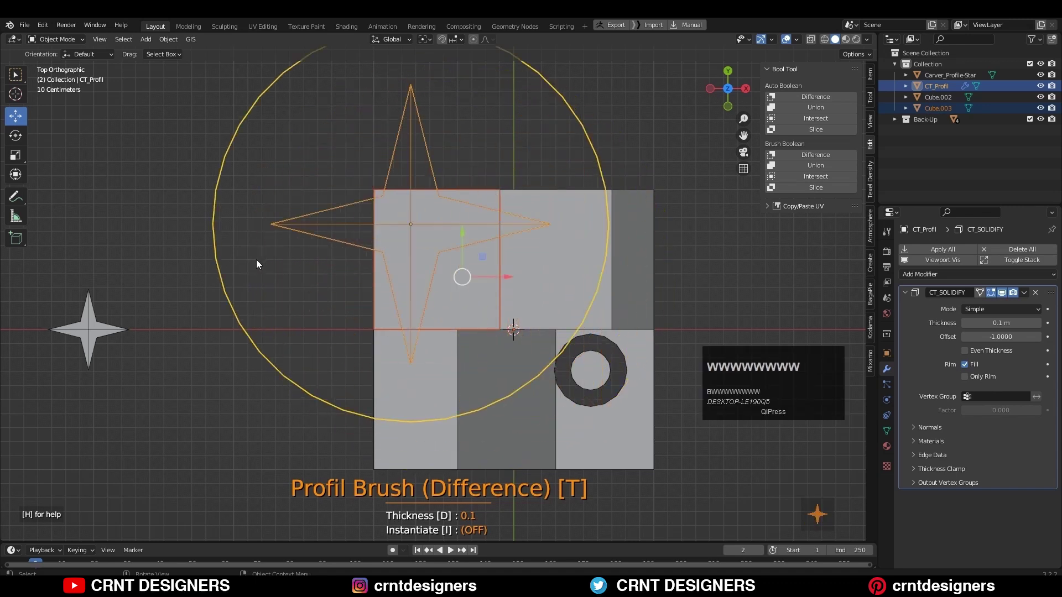
- Resize the star brush, set its thickness to about 2.46, and apply the cut
mouse_move(461, 290)
left_mouse_down()
mouse_move(412, 251)
mouse_move(400, 217)
left_mouse_up()
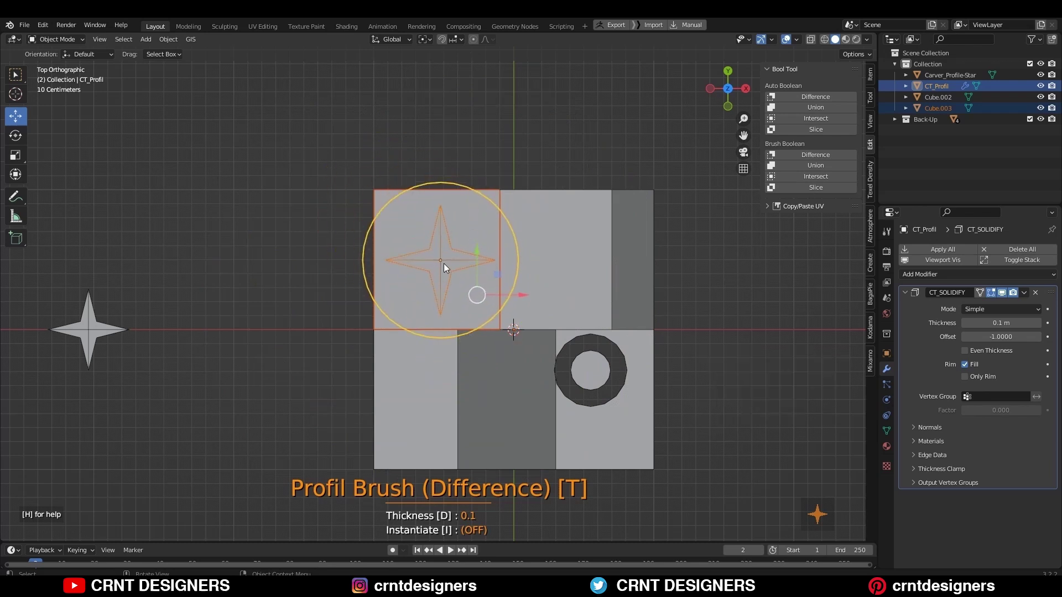
mouse_move(440, 268)
middle_mouse_down()
mouse_move(480, 190)
mouse_move(447, 194)
middle_mouse_up()
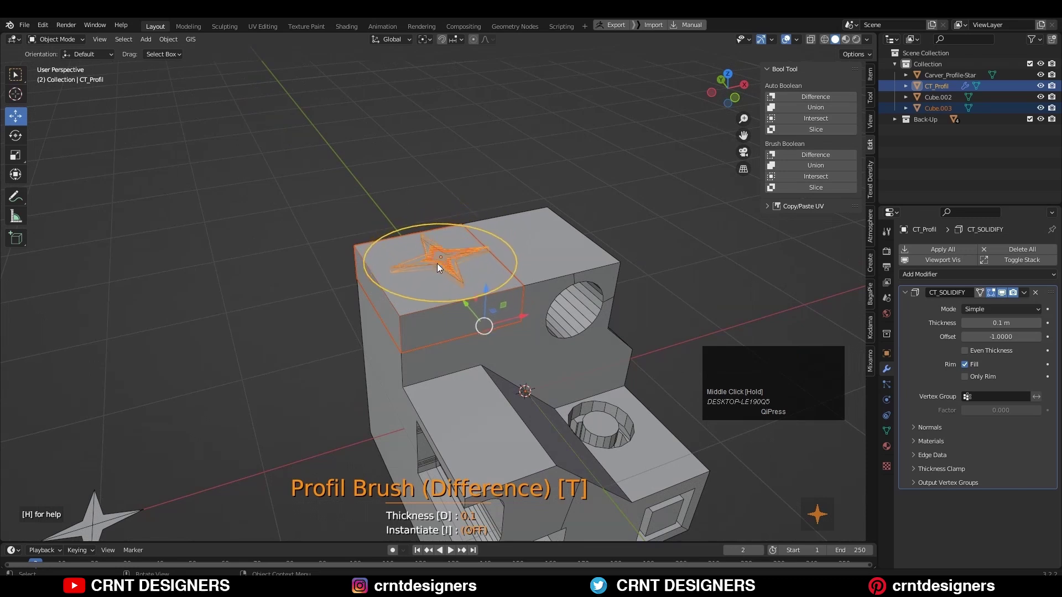
key("s")
key("d")
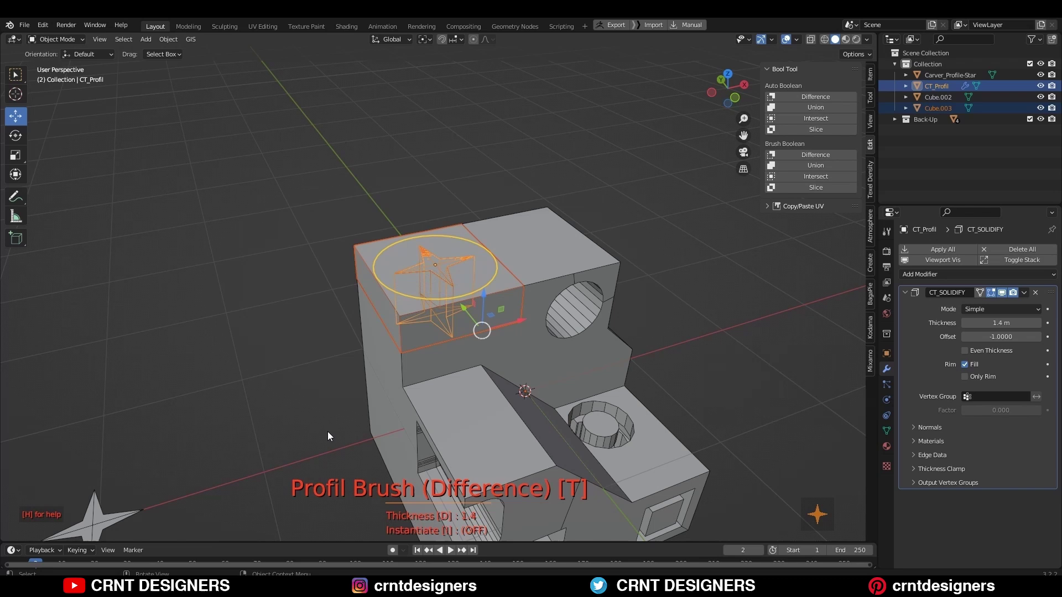
left_click(494, 416)
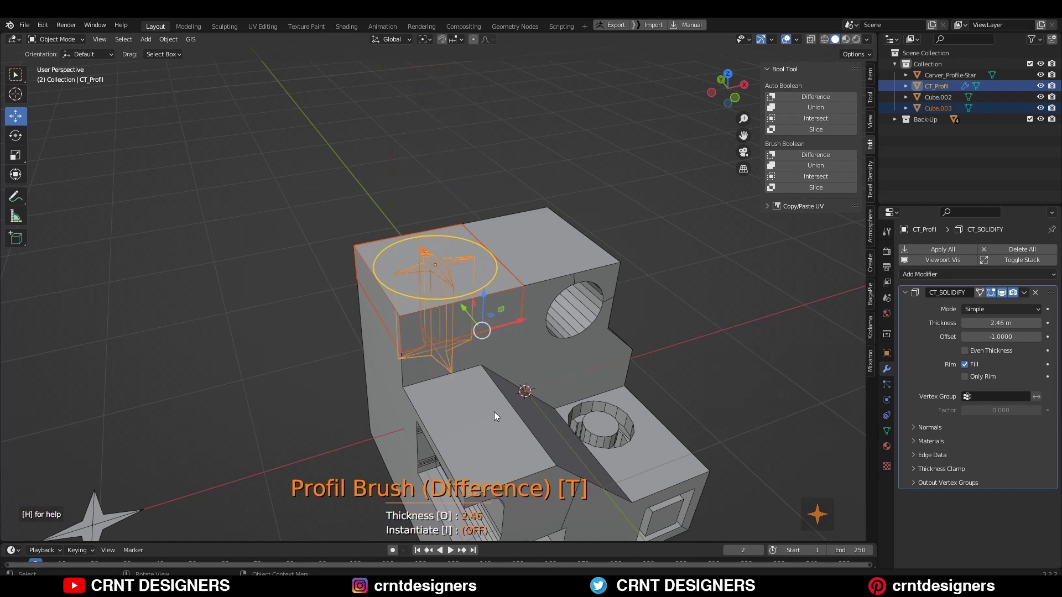
left_click(493, 411)
key("space")
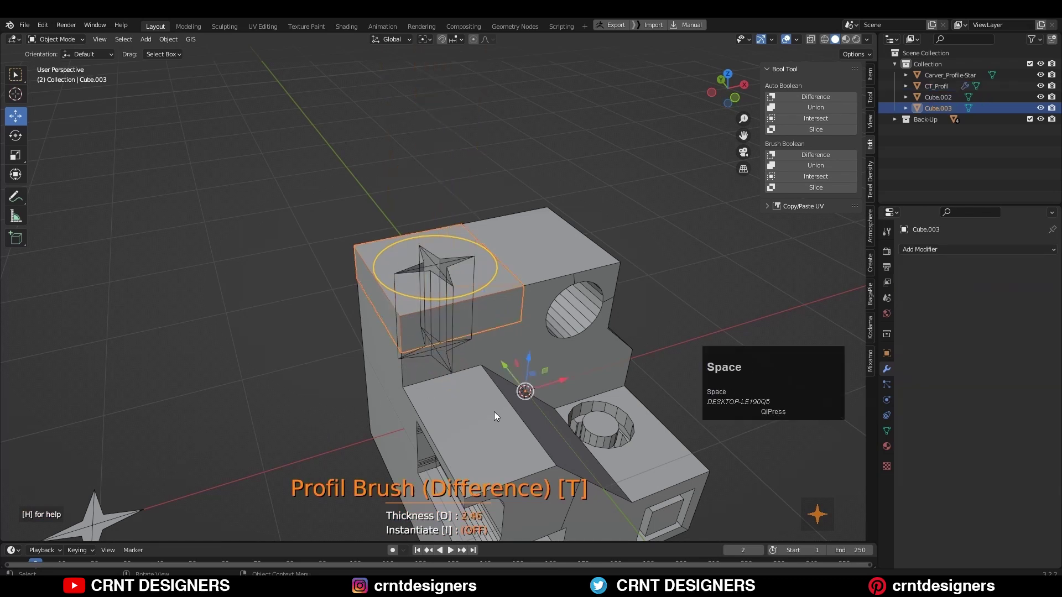
- Exit Carver, isolate Cube.003 in local view, and inspect the star hole from above
mouse_move(457, 320)
middle_mouse_down()
mouse_move(479, 367)
mouse_move(123, 146)
middle_mouse_up()
right_click(613, 234)
mouse_move(612, 233)
middle_mouse_down()
mouse_move(555, 286)
mouse_move(633, 291)
mouse_move(429, 242)
mouse_move(422, 215)
mouse_move(504, 280)
mouse_move(469, 220)
middle_mouse_up()
left_click(422, 215)
key("KP_Divide")
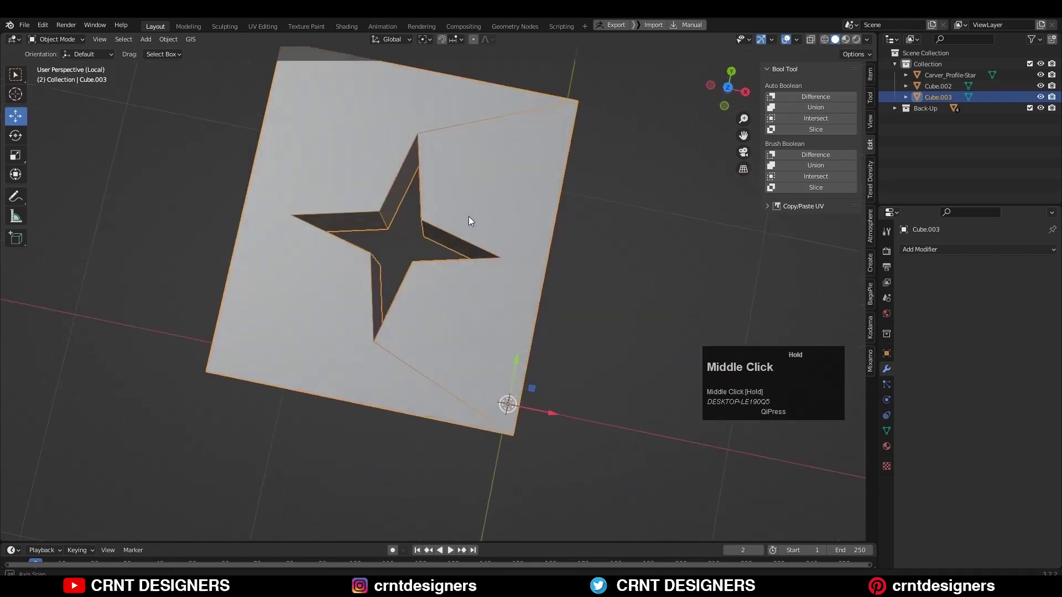
left_click(728, 83)
scroll(632, 193, "down", 2)
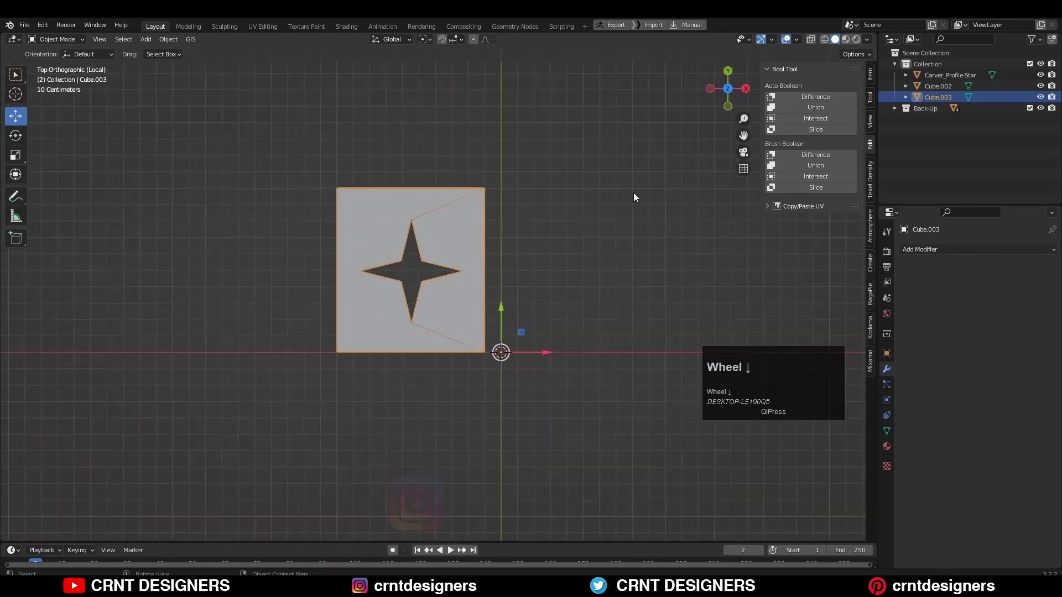
scroll(397, 183, "down", 2)
scroll(399, 188, "up", 1)
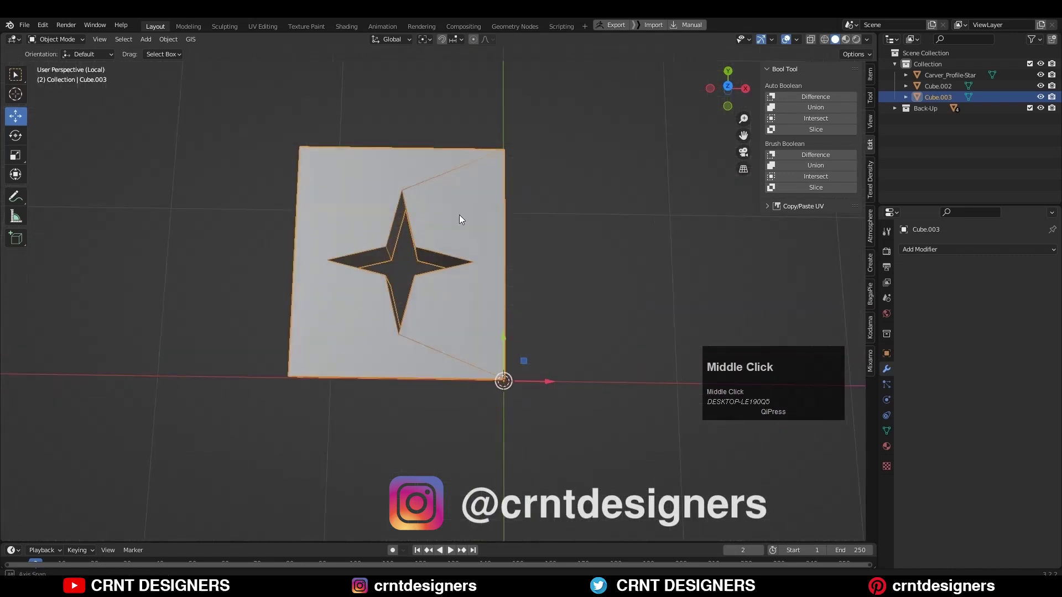